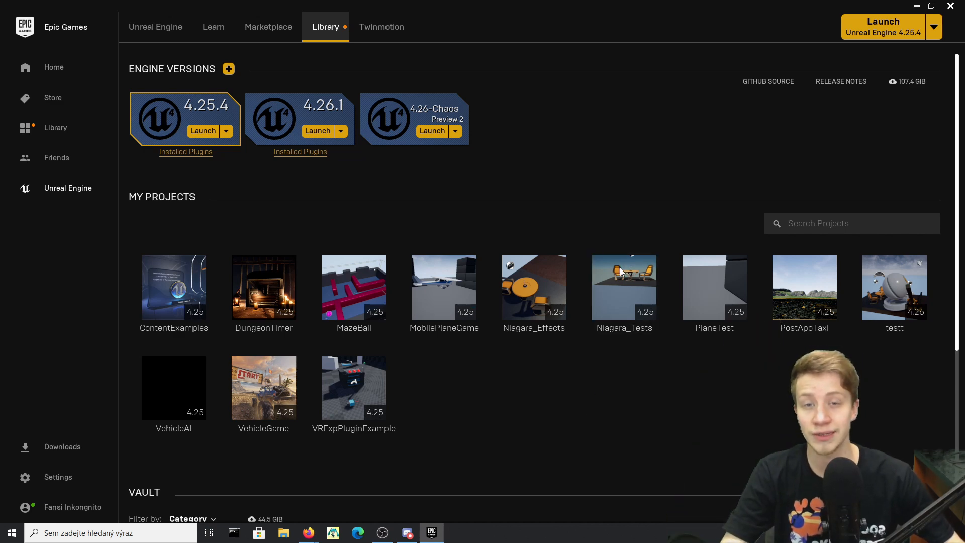
{"action": "scroll", "coordinate": [620, 267], "scroll_direction": "down", "scroll_amount": 2}
{"action": "scroll", "coordinate": [641, 304], "scroll_direction": "down", "scroll_amount": 2}
{"action": "scroll", "coordinate": [551, 247], "scroll_direction": "down", "scroll_amount": 1}
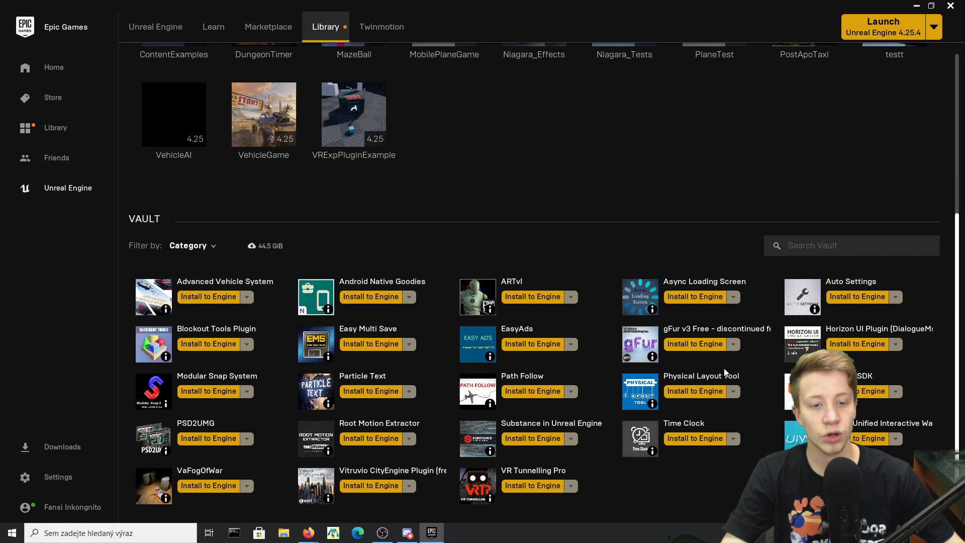
- Review the Physical Layout Tool's marketplace page from the Vault, then return to the Library
{"action": "left_click", "coordinate": [701, 379]}
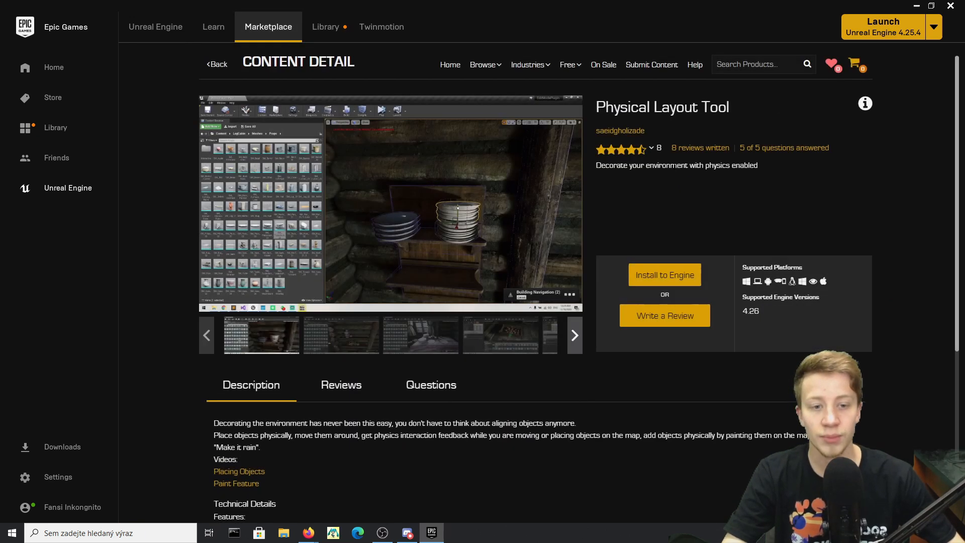
{"action": "left_click_drag", "start_coordinate": [671, 106], "coordinate": [732, 106]}
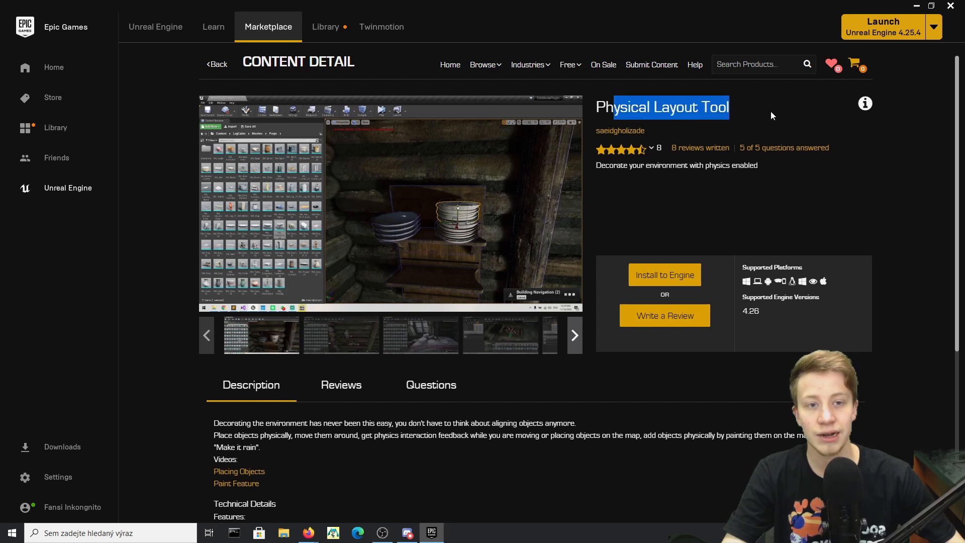
{"action": "left_click", "coordinate": [771, 111]}
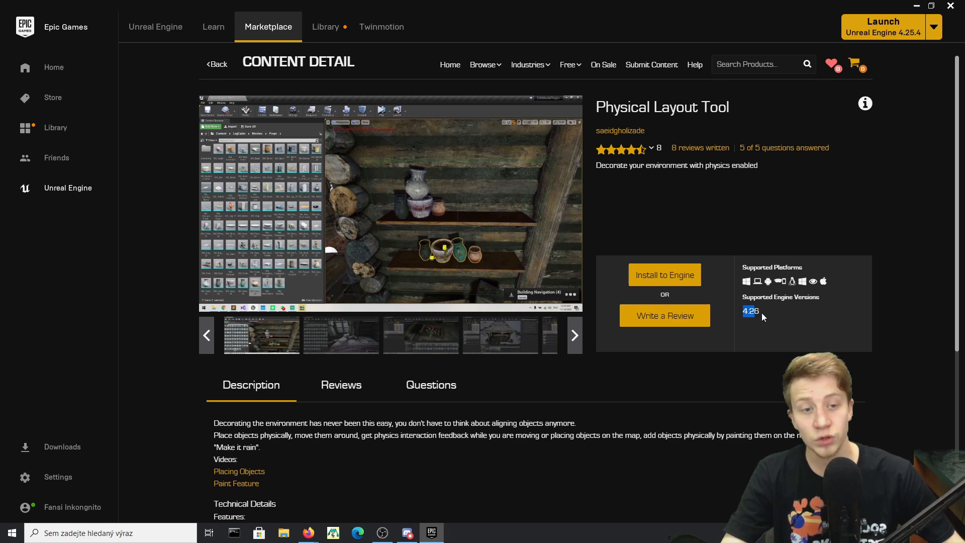
{"action": "left_click", "coordinate": [334, 23]}
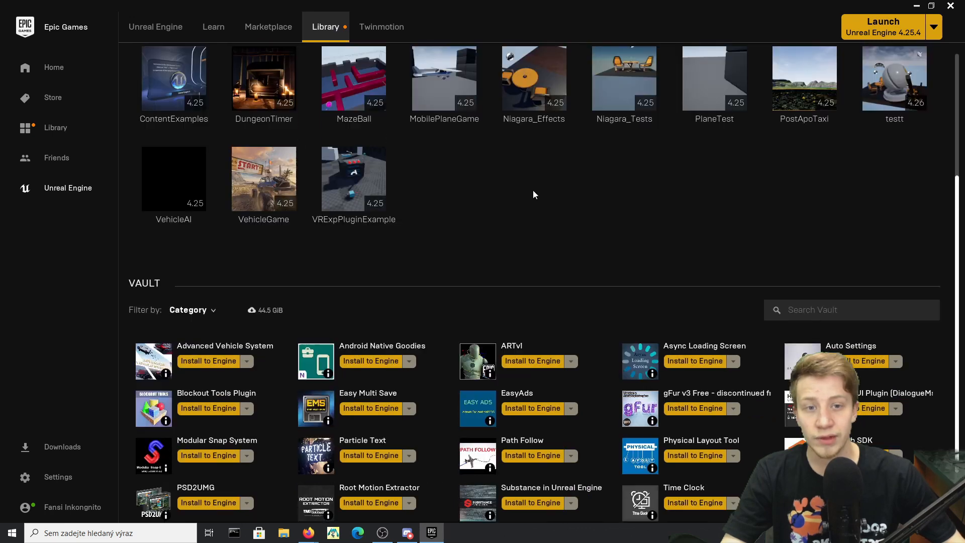
{"action": "scroll", "coordinate": [533, 191], "scroll_direction": "up", "scroll_amount": 3}
{"action": "scroll", "coordinate": [748, 270], "scroll_direction": "up", "scroll_amount": 1}
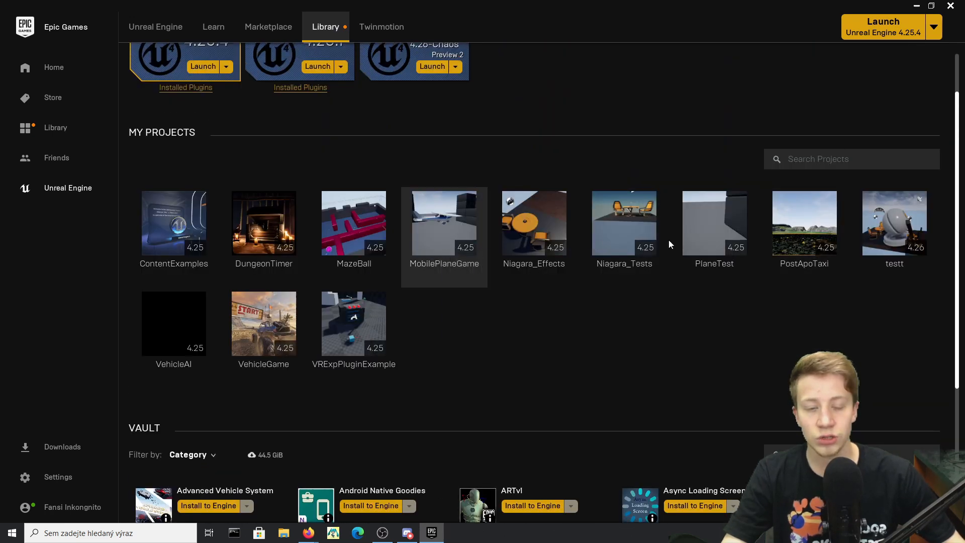
- Launch testt, browse StarterContent Props and confirm PhysicalLayout is enabled under Installed plugins
{"action": "double_click", "coordinate": [888, 245]}
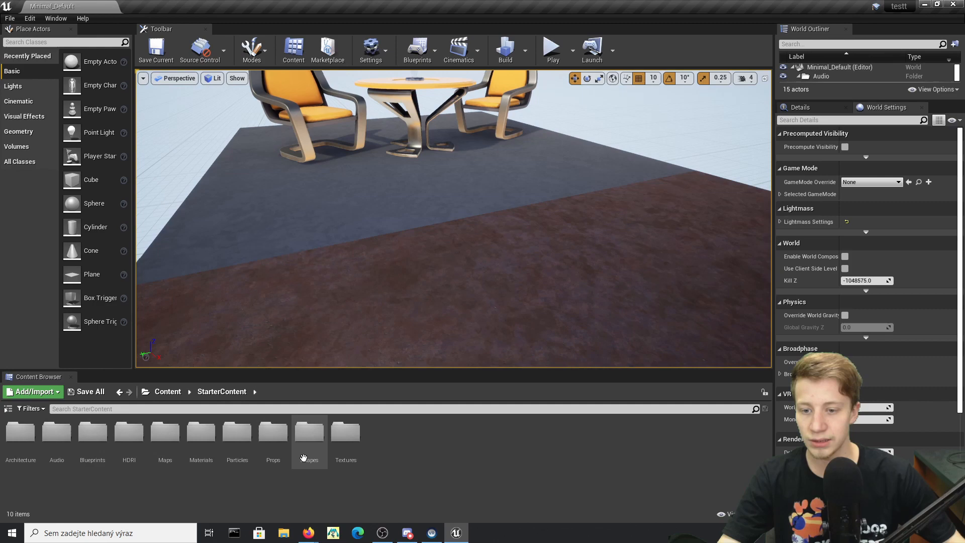
{"action": "double_click", "coordinate": [273, 433]}
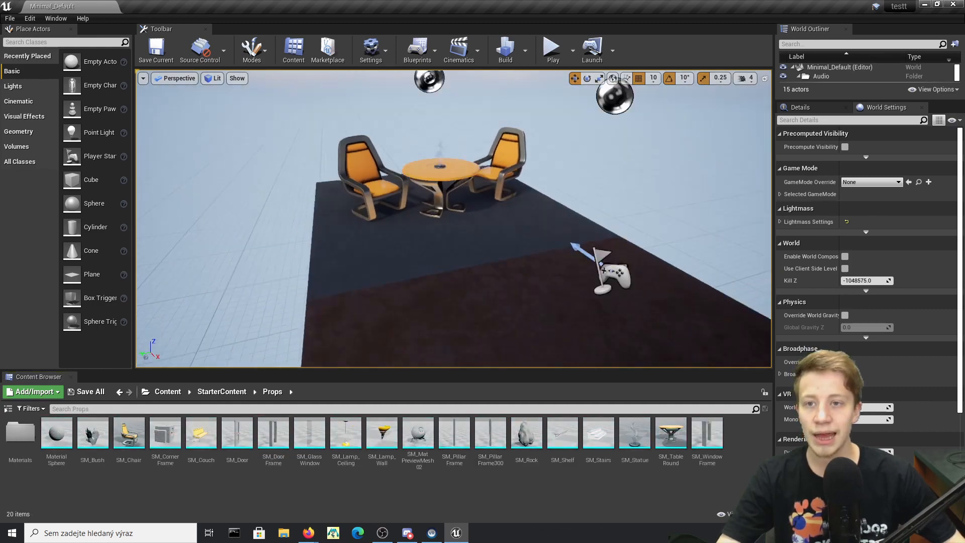
{"action": "left_click", "coordinate": [30, 18]}
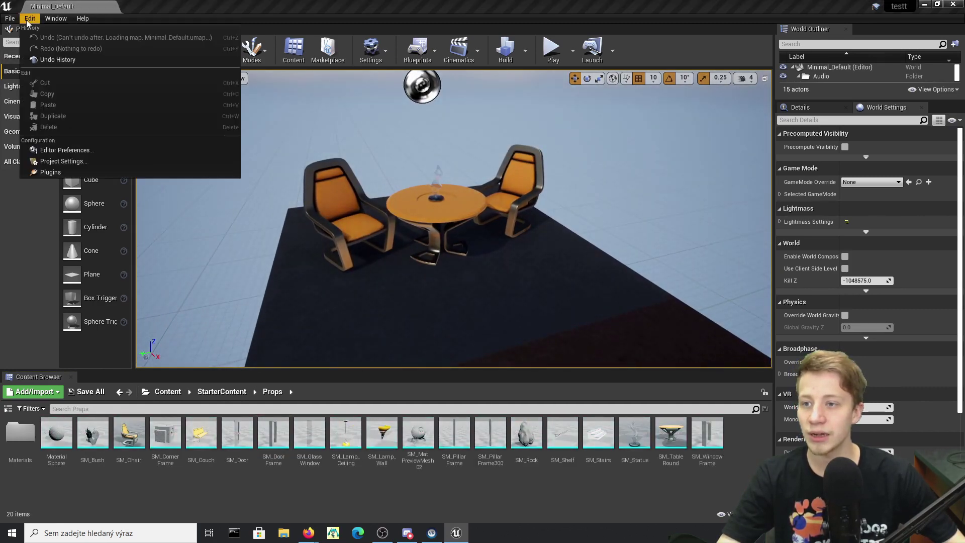
{"action": "left_click", "coordinate": [58, 168]}
{"action": "left_click", "coordinate": [34, 46]}
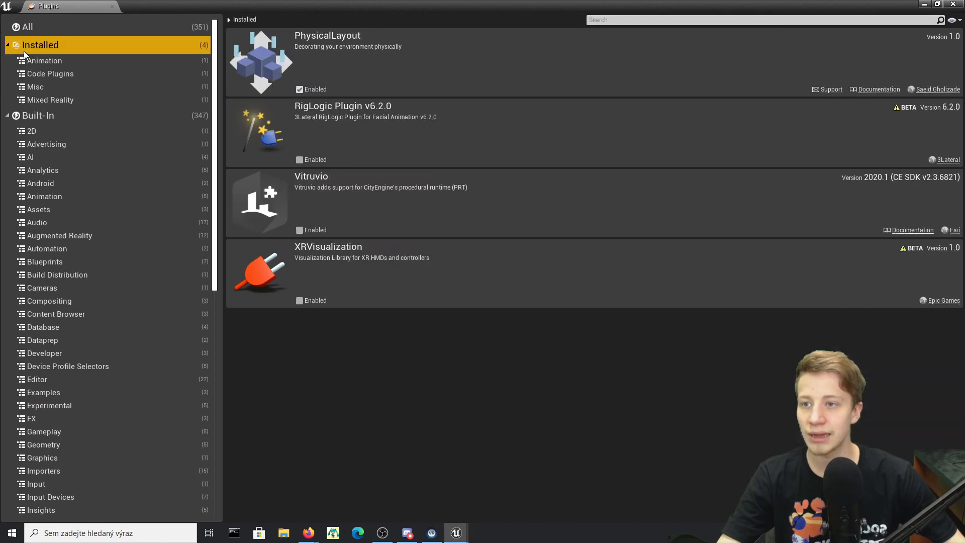
{"action": "left_click", "coordinate": [328, 39]}
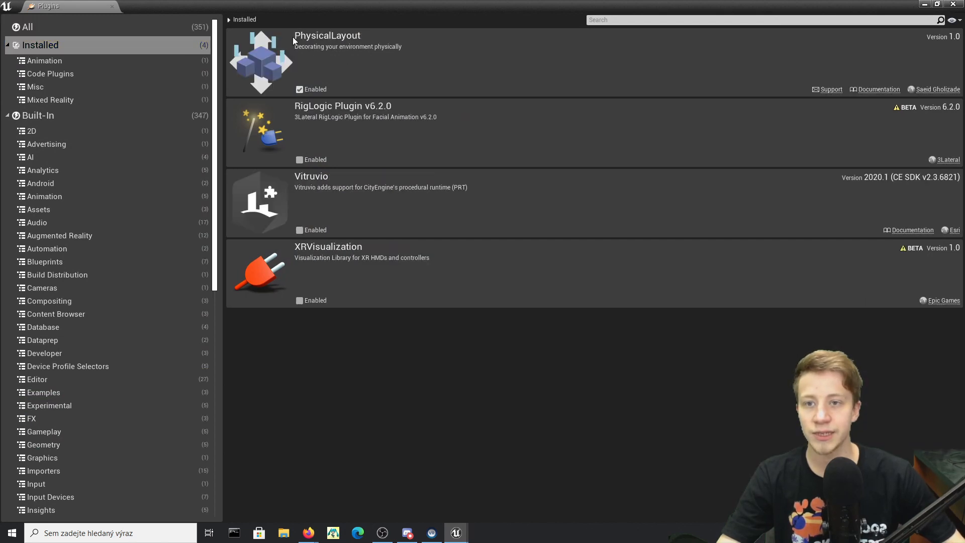
- Activate Physical Layout Mode from the Modes list and bring up the tool's PDF guide in Firefox
{"action": "key", "text": "alt+Tab"}
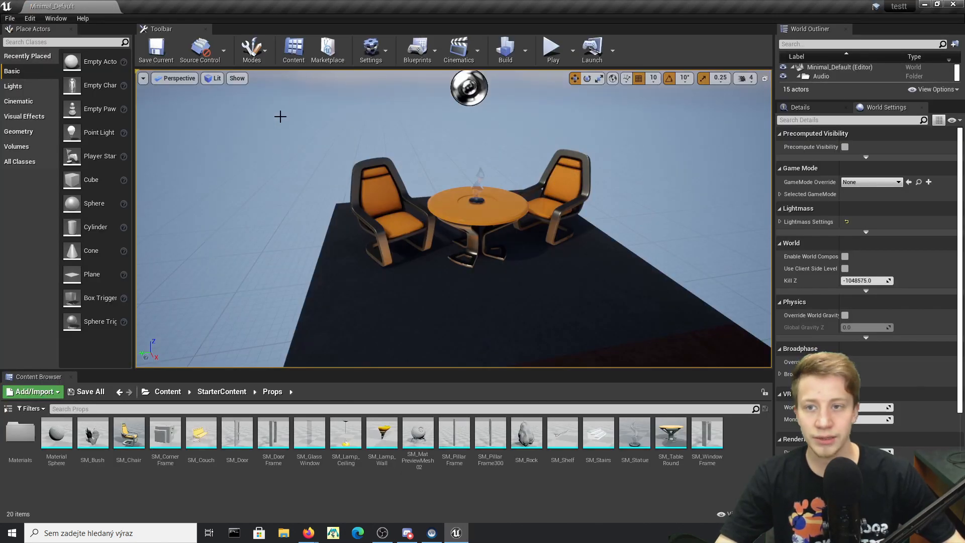
{"action": "left_click", "coordinate": [251, 53]}
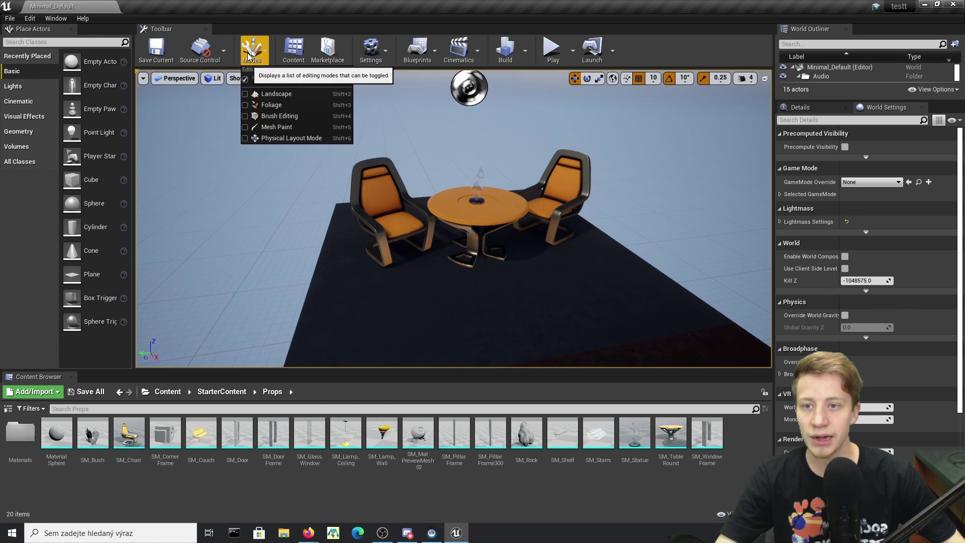
{"action": "left_click", "coordinate": [305, 139]}
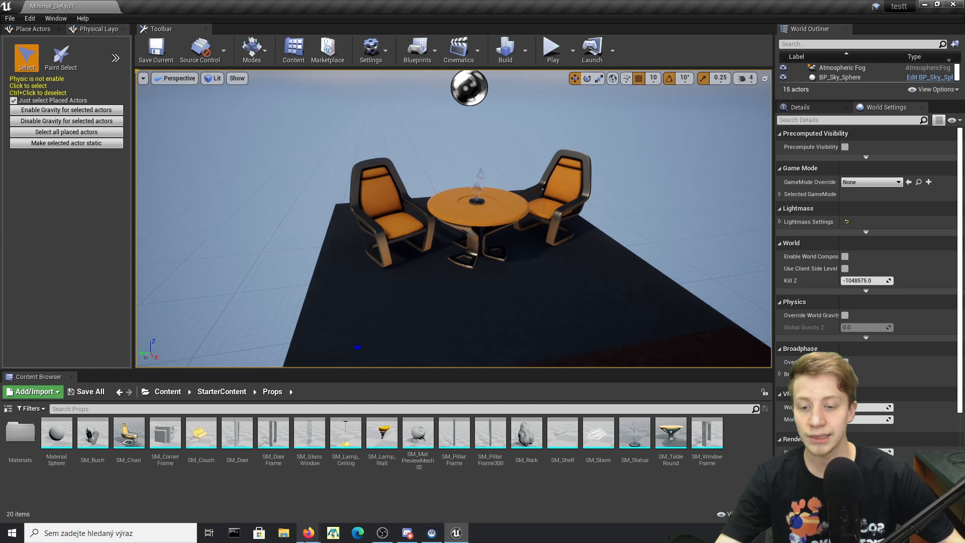
{"action": "mouse_move", "coordinate": [309, 533]}
{"action": "left_click", "coordinate": [340, 486]}
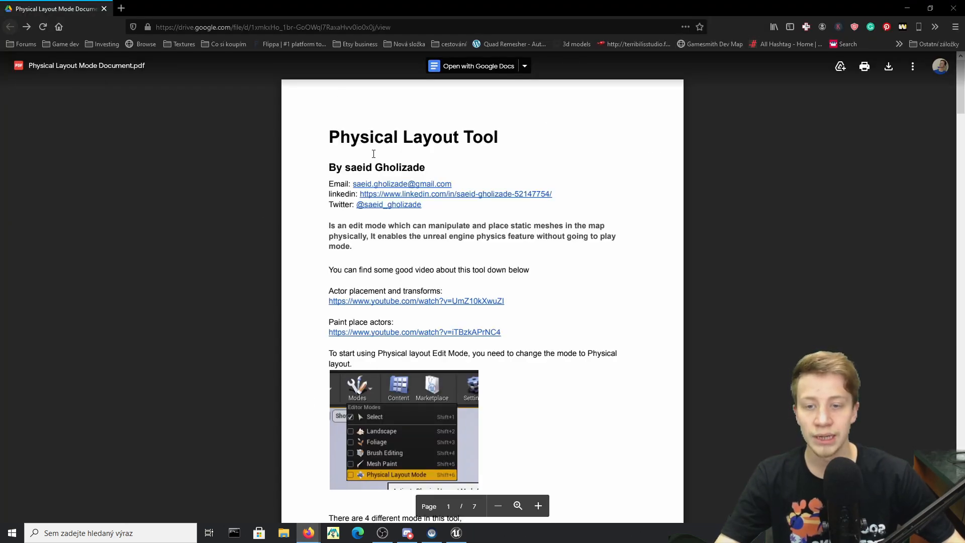
{"action": "scroll", "coordinate": [372, 154], "scroll_direction": "down", "scroll_amount": 10}
{"action": "scroll", "coordinate": [452, 325], "scroll_direction": "down", "scroll_amount": 8}
{"action": "scroll", "coordinate": [452, 302], "scroll_direction": "up", "scroll_amount": 6}
{"action": "scroll", "coordinate": [377, 378], "scroll_direction": "up", "scroll_amount": 6}
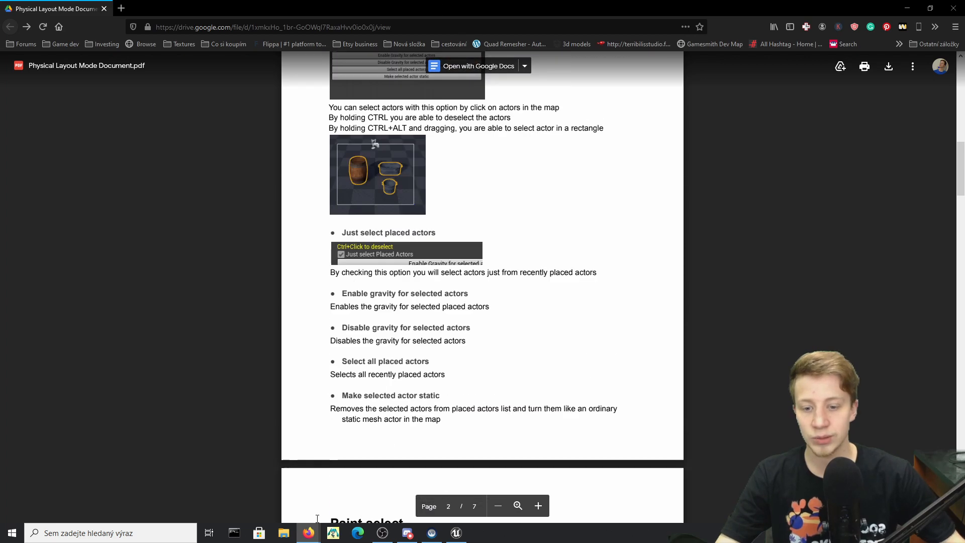
{"action": "scroll", "coordinate": [496, 378], "scroll_direction": "up", "scroll_amount": 10}
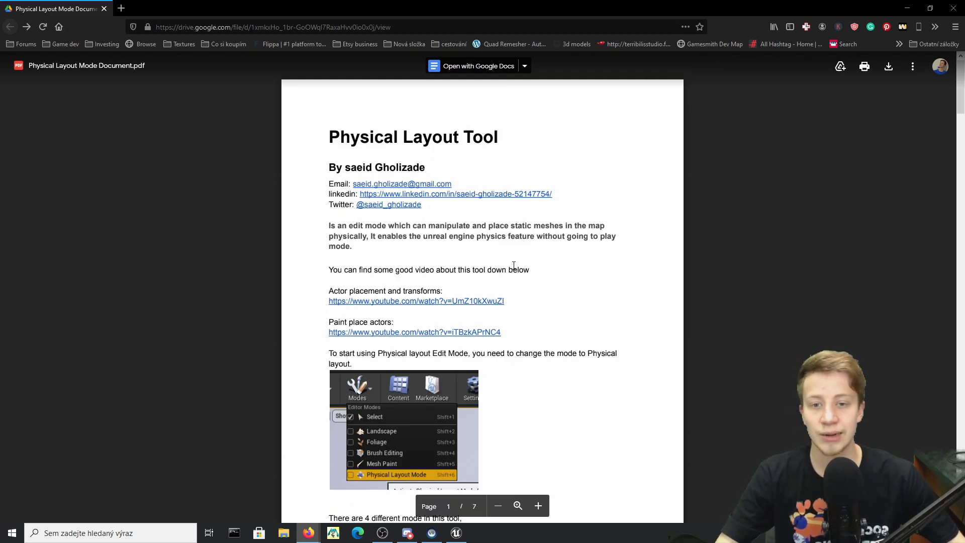
{"action": "scroll", "coordinate": [415, 227], "scroll_direction": "down", "scroll_amount": 12}
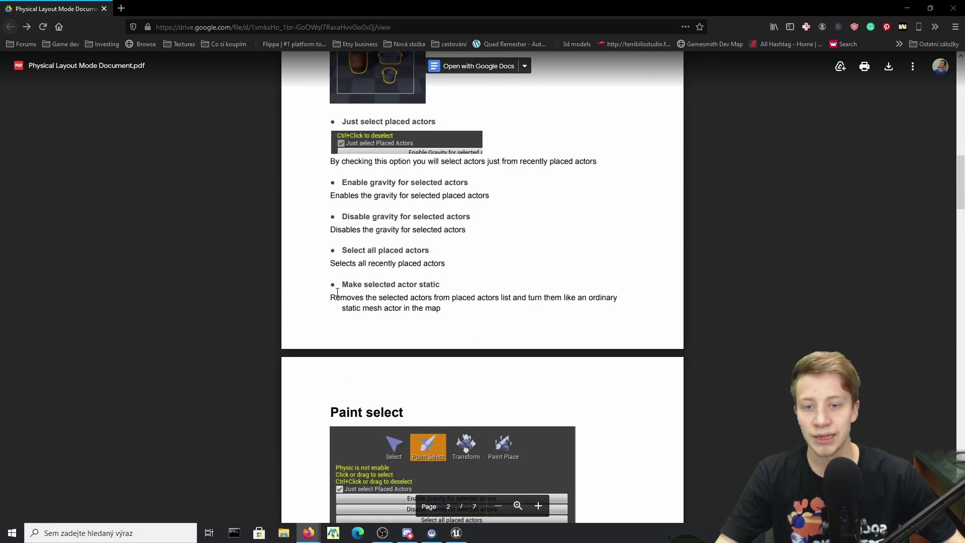
- Close the PDF guide and widen the mode panel to reveal all four Physical Layout sub-modes
{"action": "left_click", "coordinate": [957, 6]}
{"action": "right_click_drag", "start_coordinate": [453, 226], "coordinate": [566, 151]}
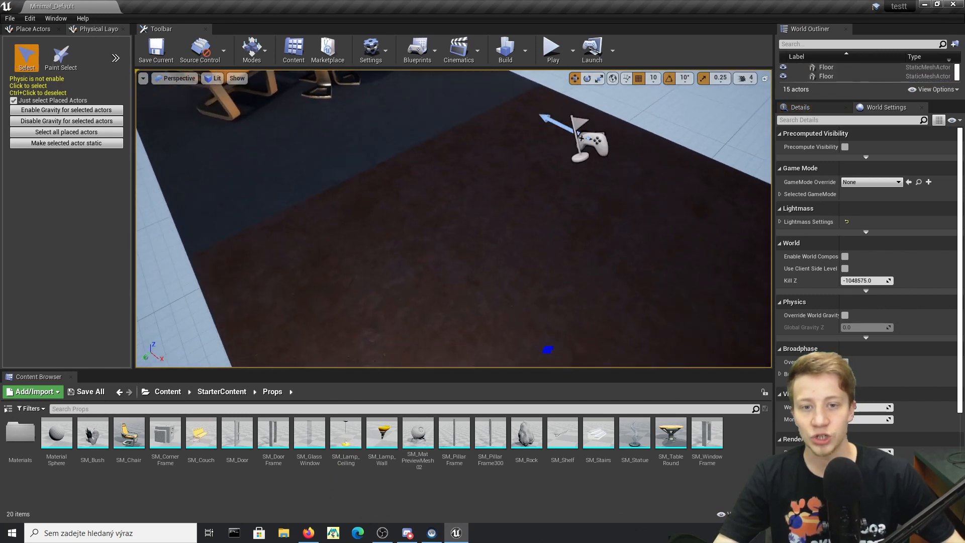
{"action": "right_click_drag", "start_coordinate": [453, 226], "coordinate": [377, 265]}
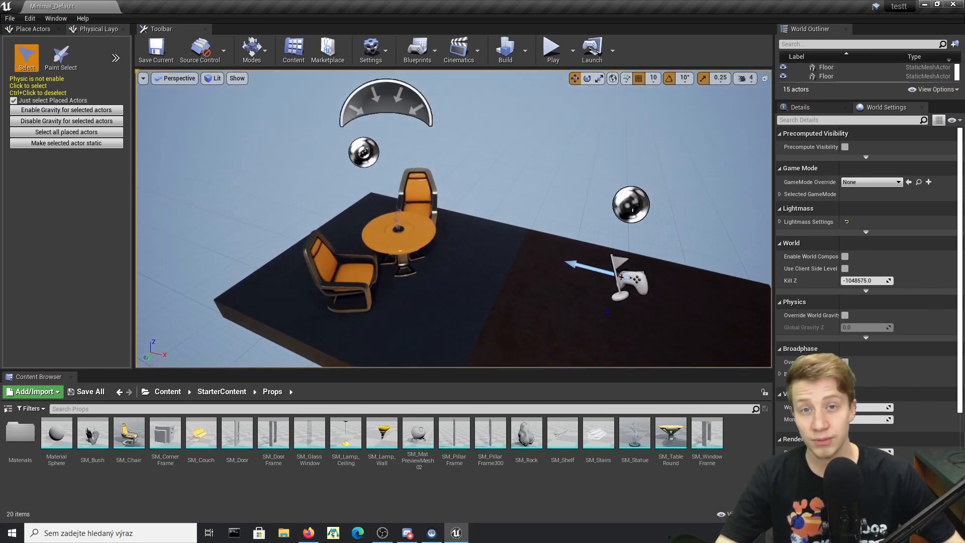
{"action": "right_click", "coordinate": [473, 294]}
{"action": "left_click_drag", "start_coordinate": [136, 221], "coordinate": [213, 221]}
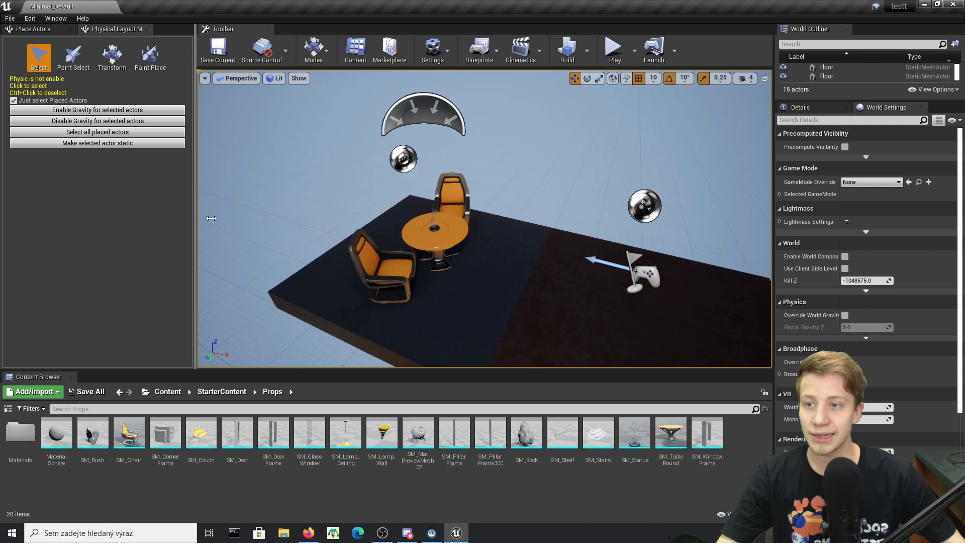
{"action": "mouse_move", "coordinate": [490, 227]}
{"action": "right_mouse_down"}
{"action": "mouse_move", "coordinate": [452, 249]}
{"action": "mouse_move", "coordinate": [453, 189]}
{"action": "right_mouse_up"}
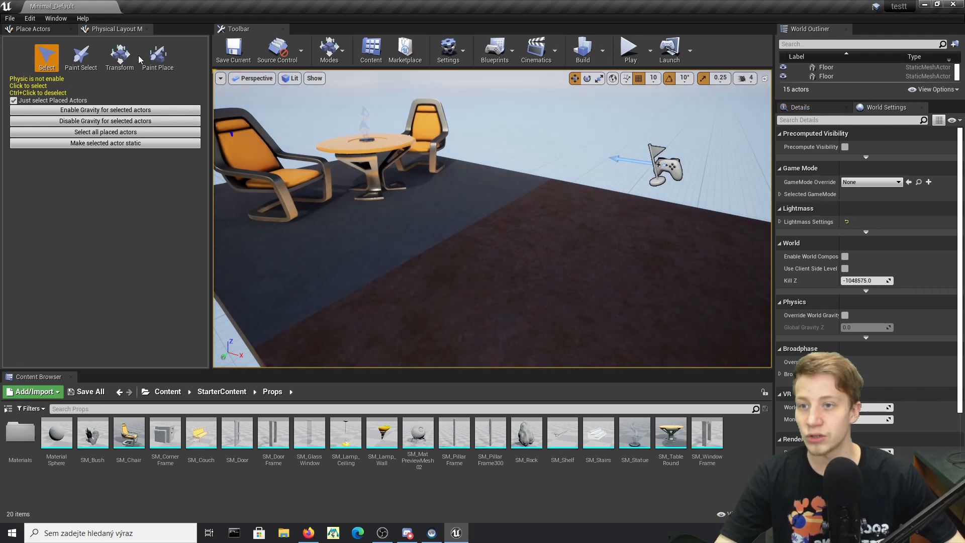
{"action": "right_click_drag", "start_coordinate": [490, 227], "coordinate": [414, 189]}
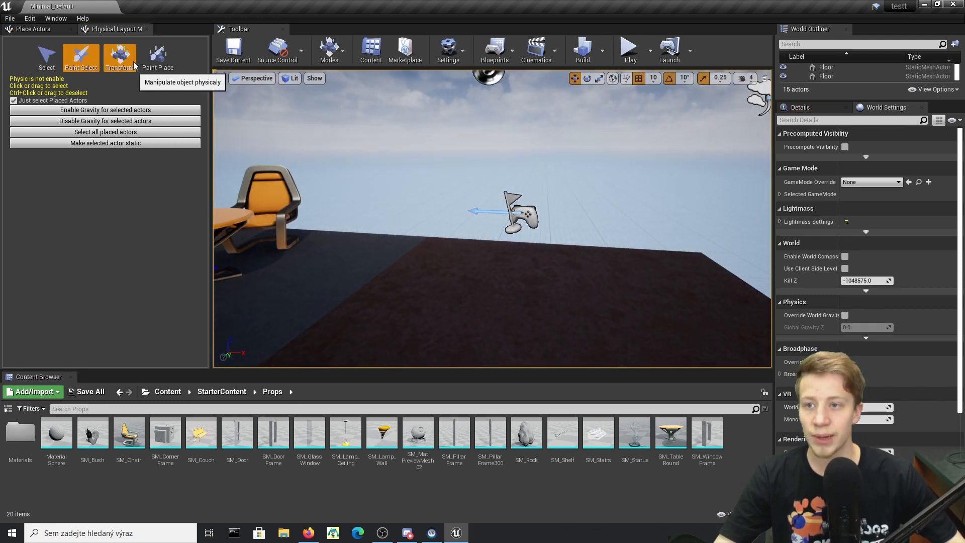
- Try the Transform and Select sub-modes and begin dragging SM_MatPreviewMesh_02 into the level
{"action": "left_click", "coordinate": [120, 56]}
{"action": "left_click", "coordinate": [46, 56]}
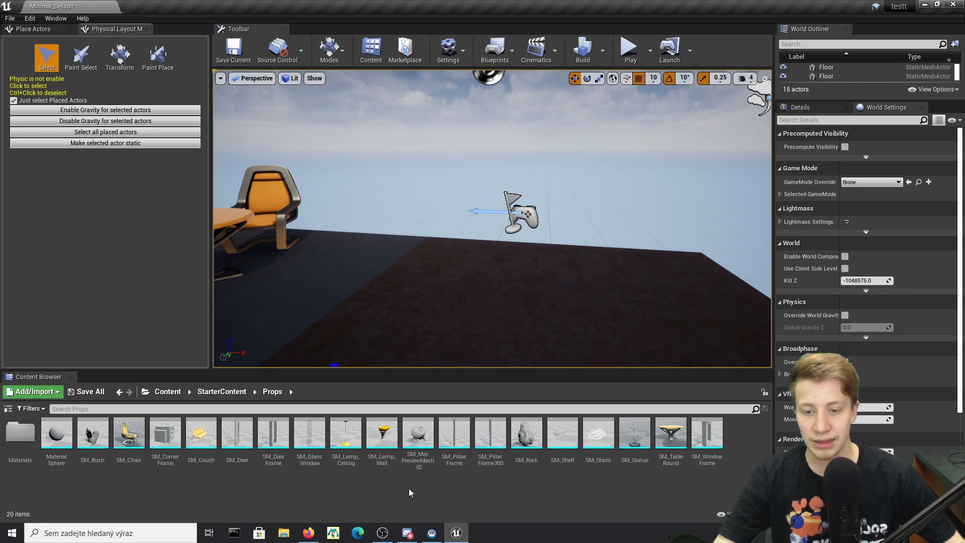
{"action": "left_click_drag", "start_coordinate": [419, 436], "coordinate": [495, 170]}
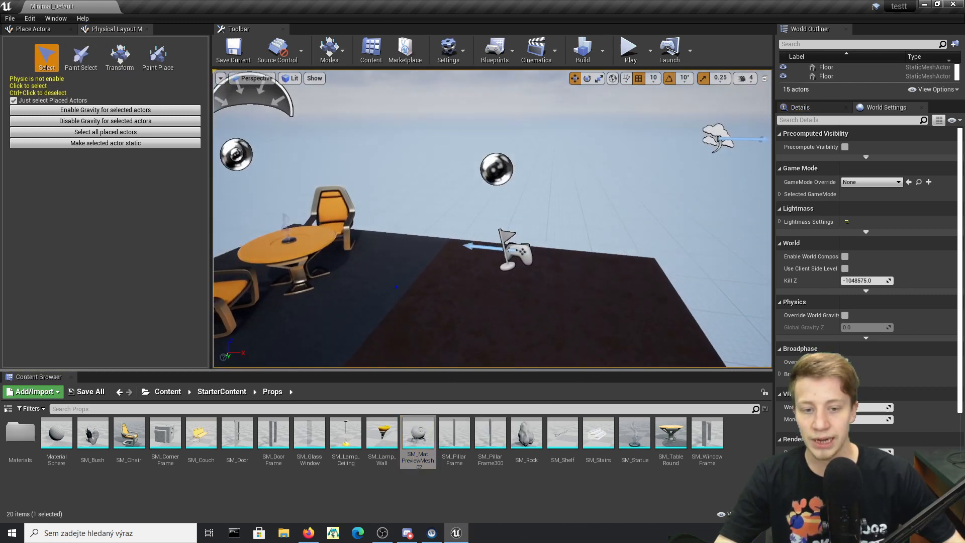
- Place an SM_Statue on the floor in front of the table and switch to Paint Select
{"action": "left_click", "coordinate": [635, 438]}
{"action": "mouse_move", "coordinate": [490, 226]}
{"action": "right_mouse_down"}
{"action": "mouse_move", "coordinate": [415, 189]}
{"action": "mouse_move", "coordinate": [453, 211]}
{"action": "right_mouse_up"}
{"action": "left_click_drag", "start_coordinate": [634, 436], "coordinate": [498, 204]}
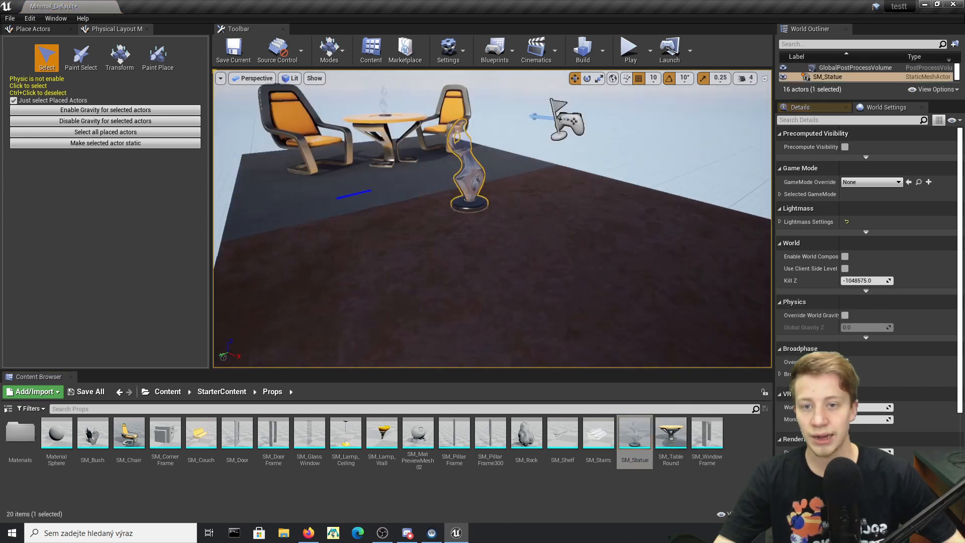
{"action": "right_click_drag", "start_coordinate": [528, 226], "coordinate": [596, 206]}
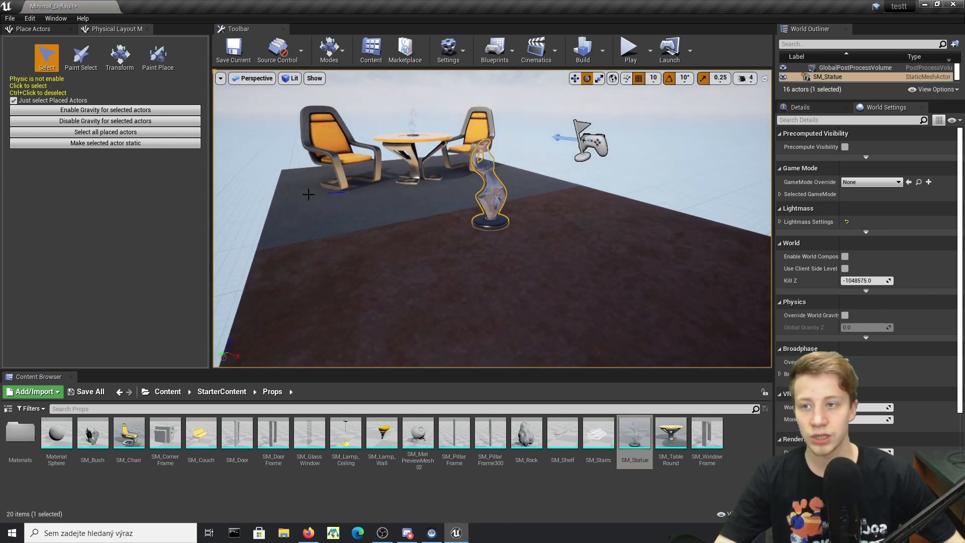
{"action": "key", "text": "2"}
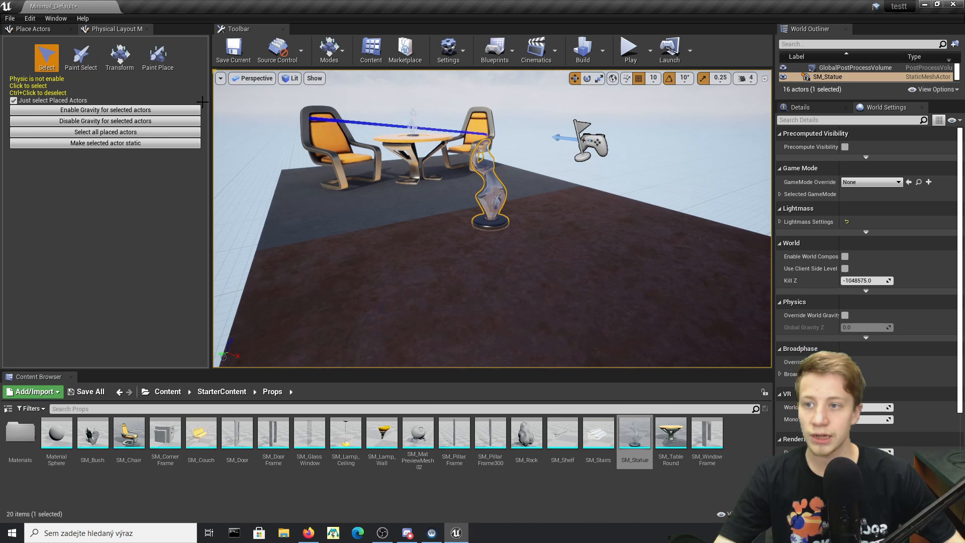
- In Transform sub-mode, tip the statue about 90° onto its side and enable gravity so it drops
{"action": "left_click", "coordinate": [119, 61]}
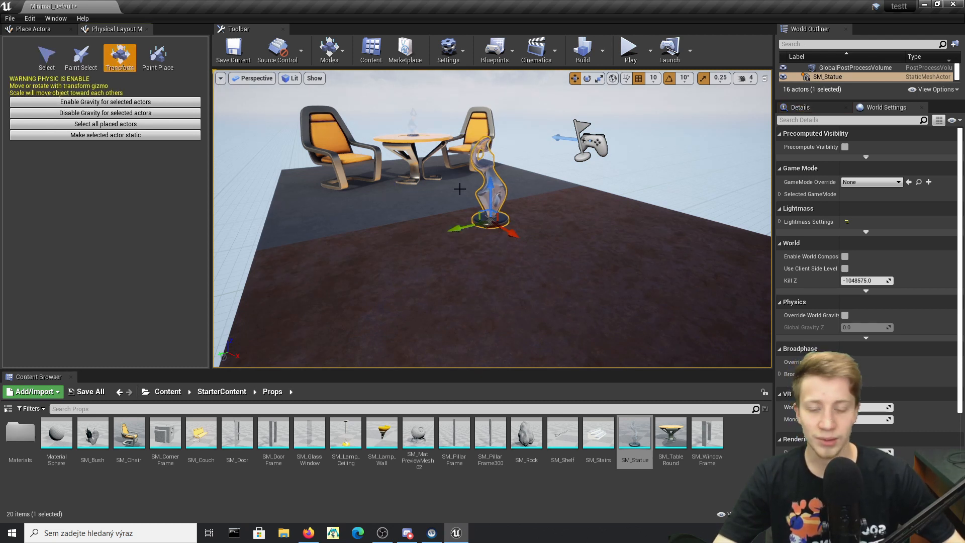
{"action": "right_click_drag", "start_coordinate": [550, 243], "coordinate": [499, 226]}
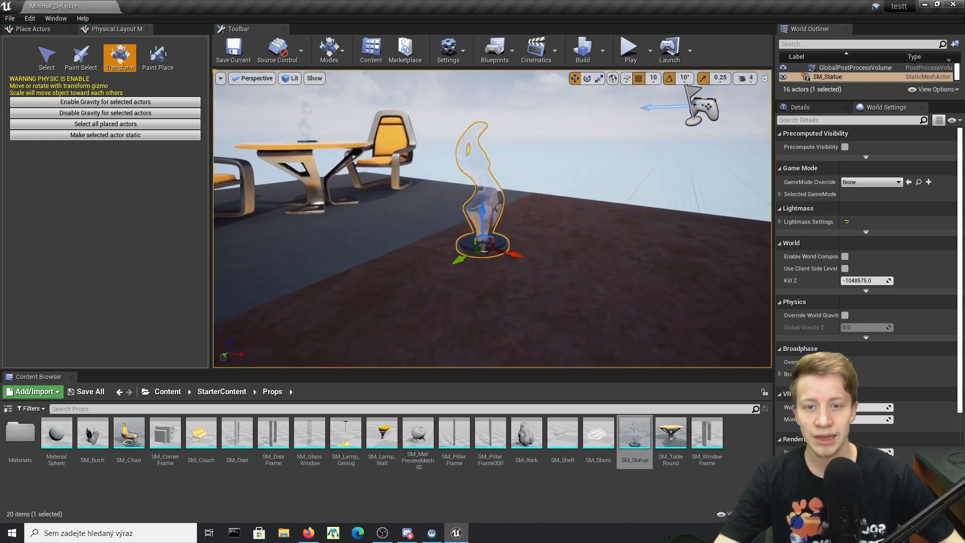
{"action": "key", "text": "space"}
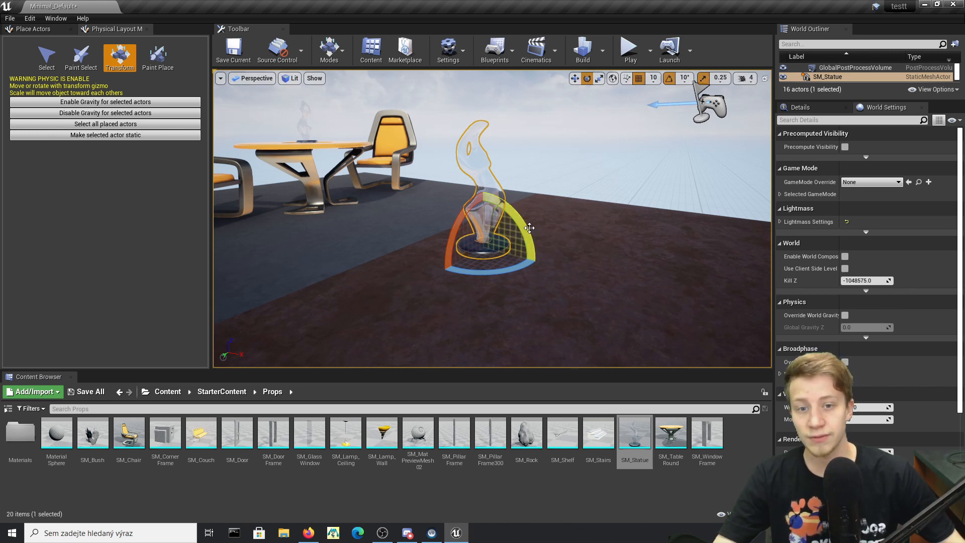
{"action": "left_click_drag", "start_coordinate": [530, 228], "coordinate": [526, 221]}
{"action": "right_click_drag", "start_coordinate": [445, 224], "coordinate": [528, 241]}
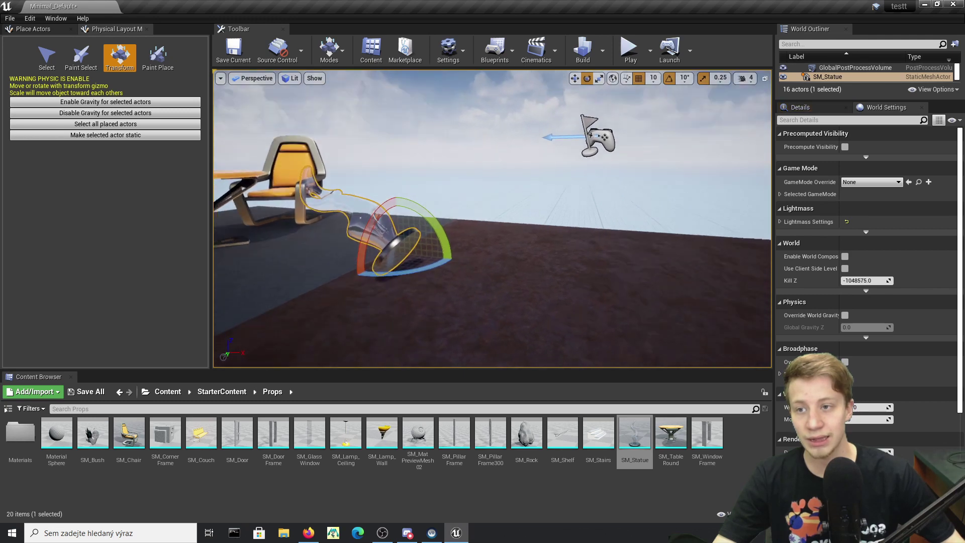
{"action": "left_click", "coordinate": [105, 102]}
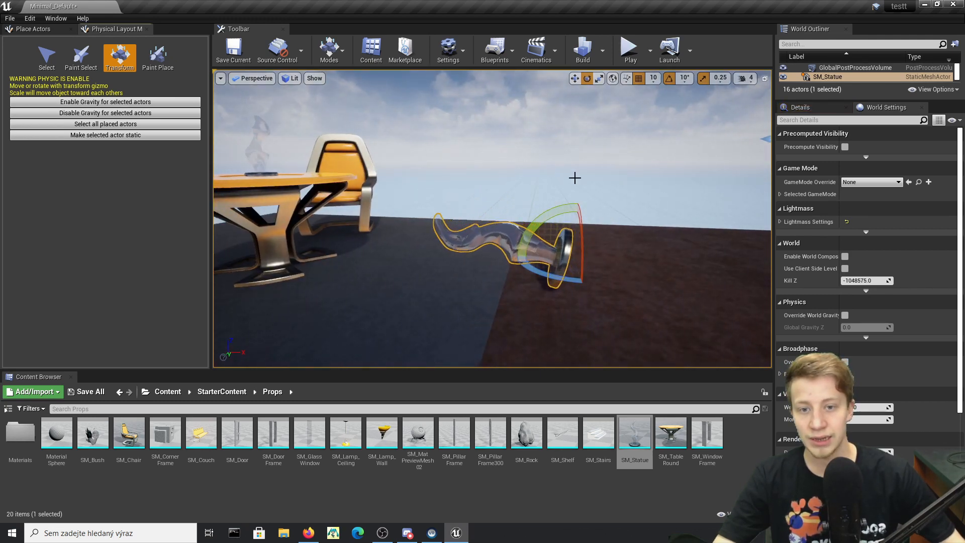
{"action": "mouse_move", "coordinate": [528, 168]}
{"action": "right_mouse_down"}
{"action": "mouse_move", "coordinate": [560, 222]}
{"action": "mouse_move", "coordinate": [422, 249]}
{"action": "right_mouse_up"}
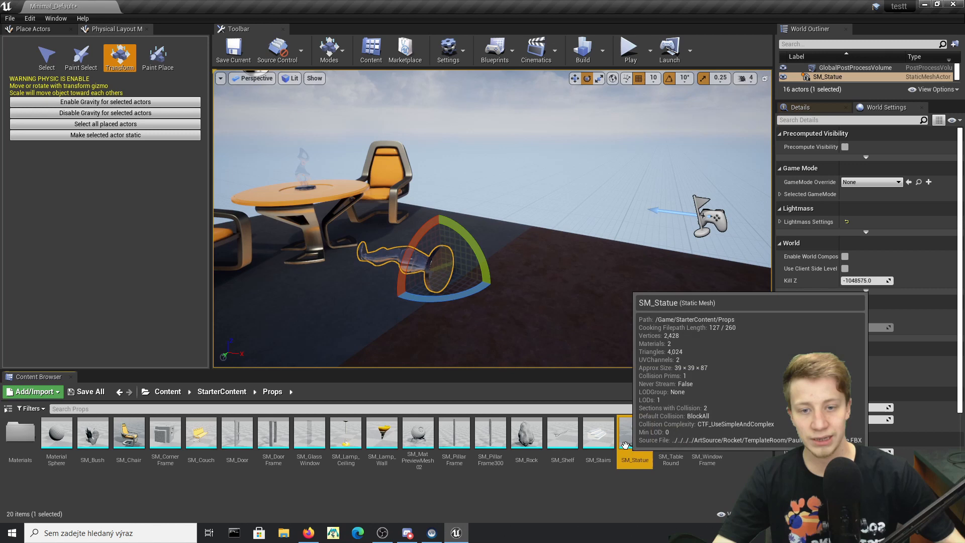
- Place a second SM_Statue beside the table, slide it along X and tilt it over
{"action": "mouse_move", "coordinate": [634, 438]}
{"action": "left_mouse_down"}
{"action": "mouse_move", "coordinate": [343, 249]}
{"action": "mouse_move", "coordinate": [281, 339]}
{"action": "left_mouse_up"}
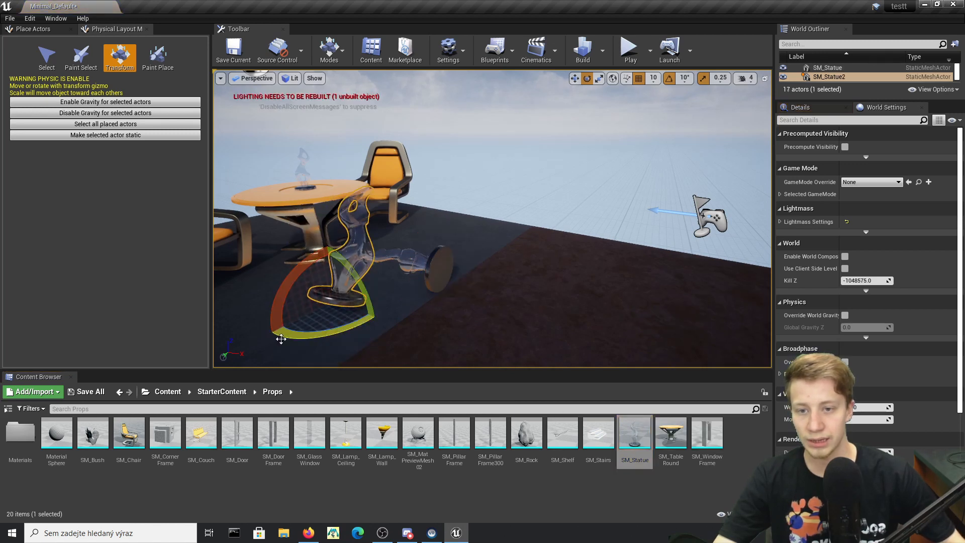
{"action": "right_click_drag", "start_coordinate": [491, 226], "coordinate": [422, 250]}
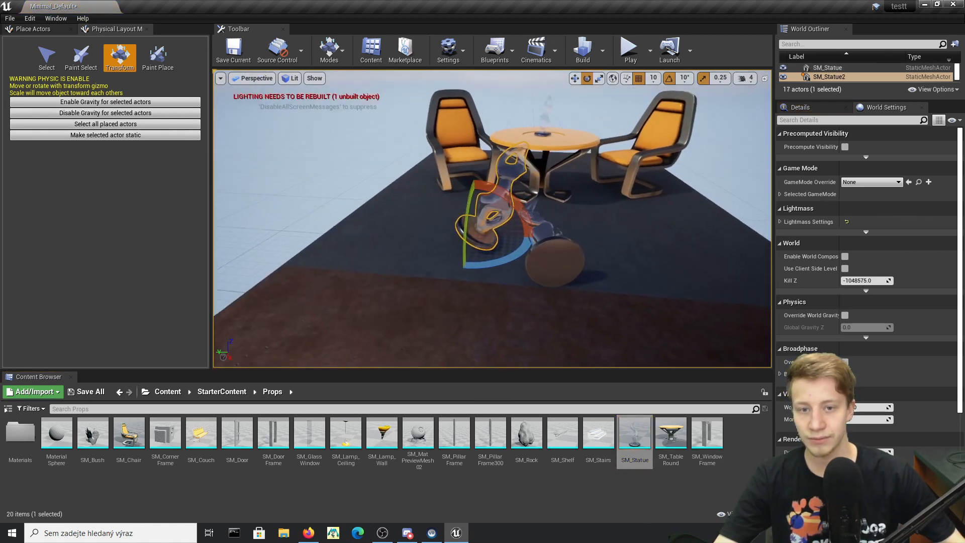
{"action": "left_click_drag", "start_coordinate": [477, 181], "coordinate": [491, 210]}
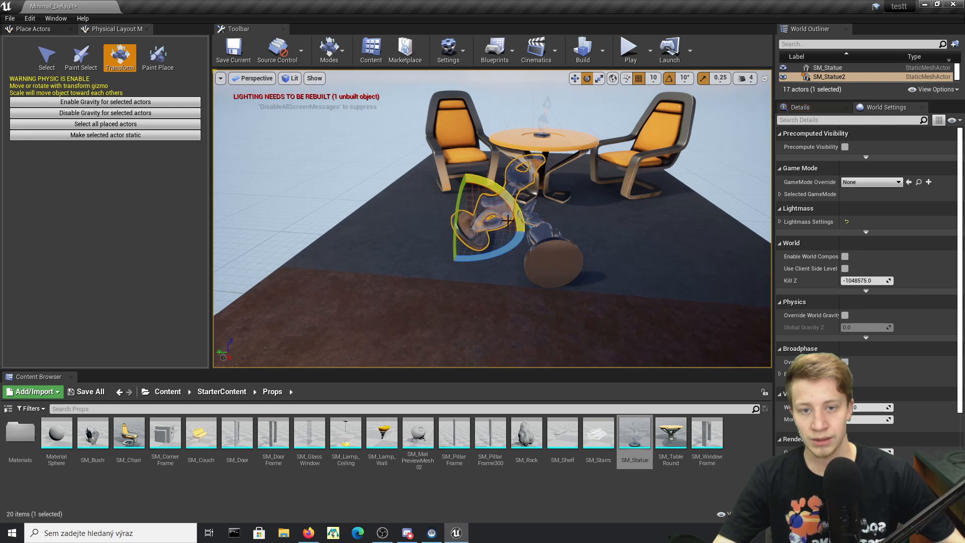
{"action": "left_click_drag", "start_coordinate": [431, 226], "coordinate": [429, 225]}
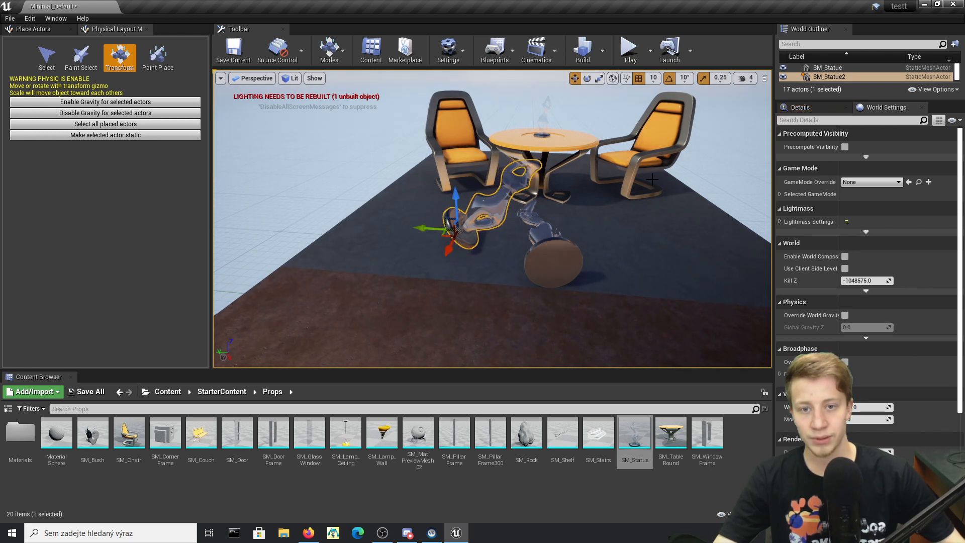
{"action": "right_click_drag", "start_coordinate": [652, 179], "coordinate": [574, 212]}
{"action": "key", "text": "space"}
{"action": "left_click_drag", "start_coordinate": [423, 234], "coordinate": [385, 204]}
{"action": "mouse_move", "coordinate": [529, 227]}
{"action": "right_mouse_down"}
{"action": "mouse_move", "coordinate": [453, 286]}
{"action": "mouse_move", "coordinate": [566, 226]}
{"action": "mouse_move", "coordinate": [490, 241]}
{"action": "right_mouse_up"}
- Inspect SM_Statue's simple cylindrical collision shape in the Static Mesh Editor
{"action": "double_click", "coordinate": [635, 437]}
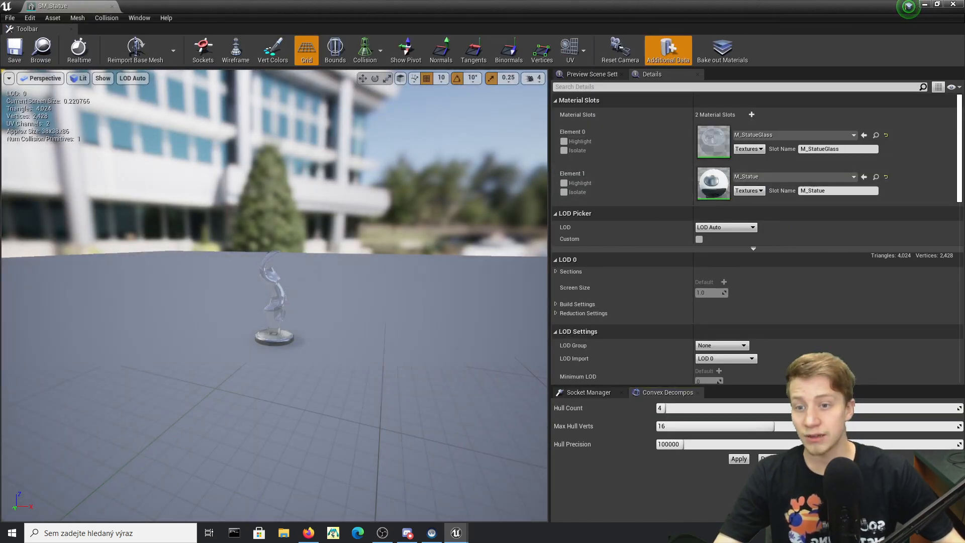
{"action": "right_click_drag", "start_coordinate": [346, 151], "coordinate": [346, 98]}
{"action": "left_click", "coordinate": [367, 50]}
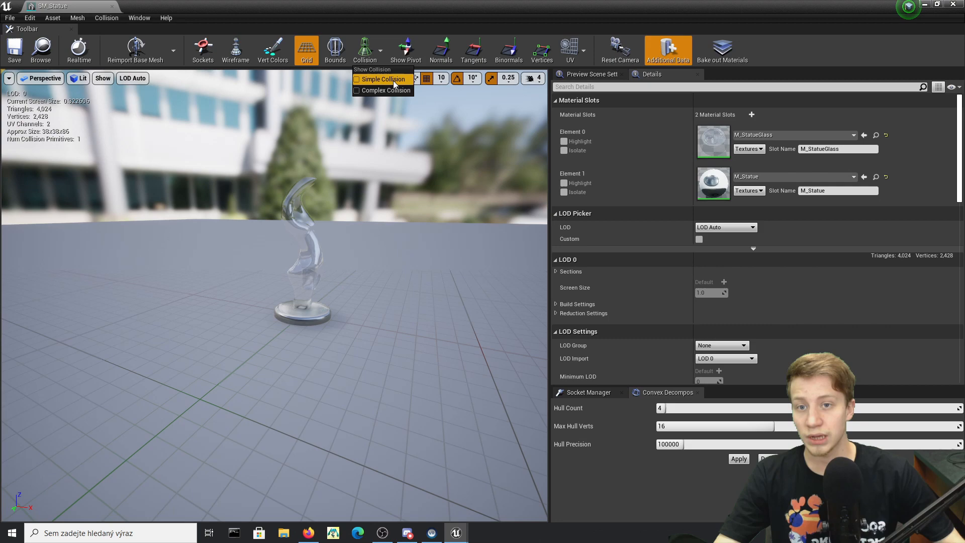
{"action": "scroll", "coordinate": [273, 264], "scroll_direction": "up", "scroll_amount": 5}
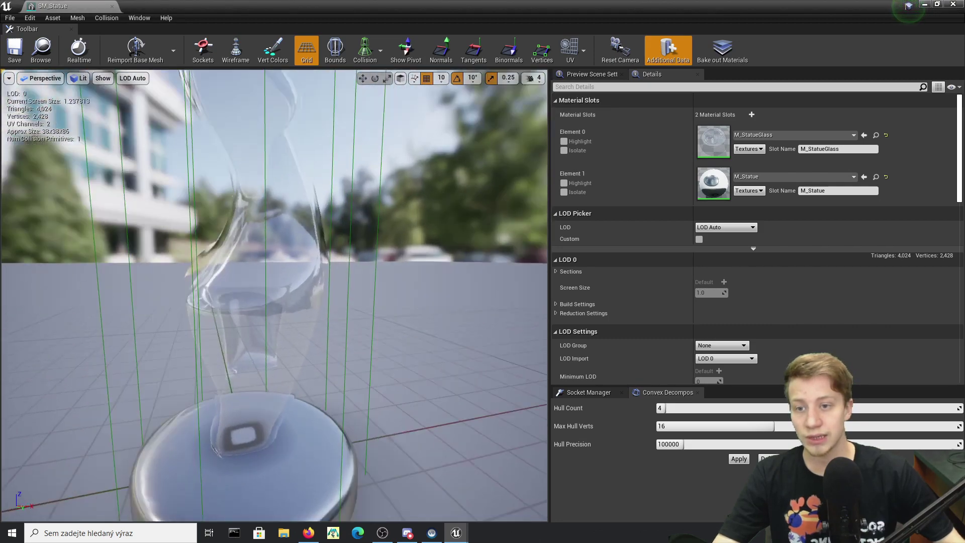
{"action": "scroll", "coordinate": [365, 279], "scroll_direction": "down", "scroll_amount": 5}
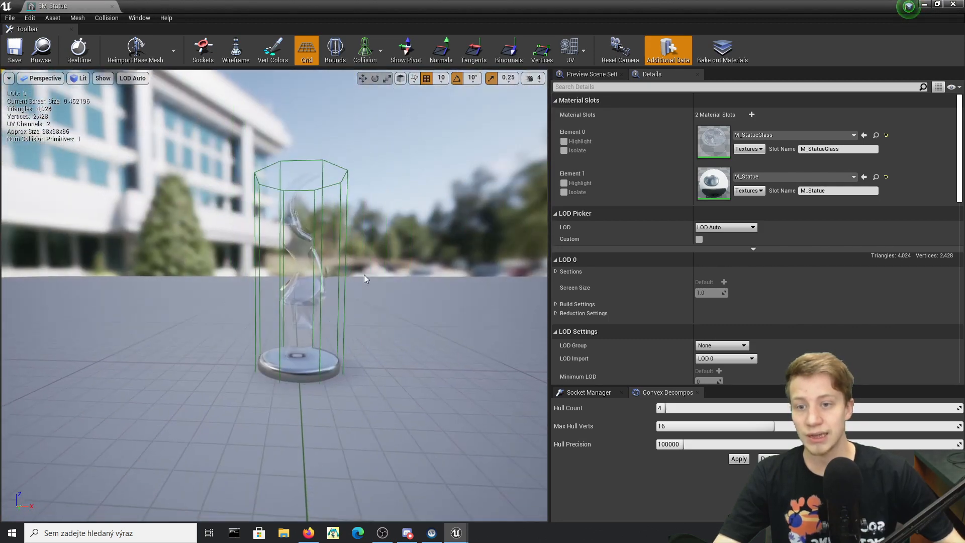
- Back in the level, disable gravity for the second statue and rotate it to a new angle
{"action": "left_click", "coordinate": [925, 6]}
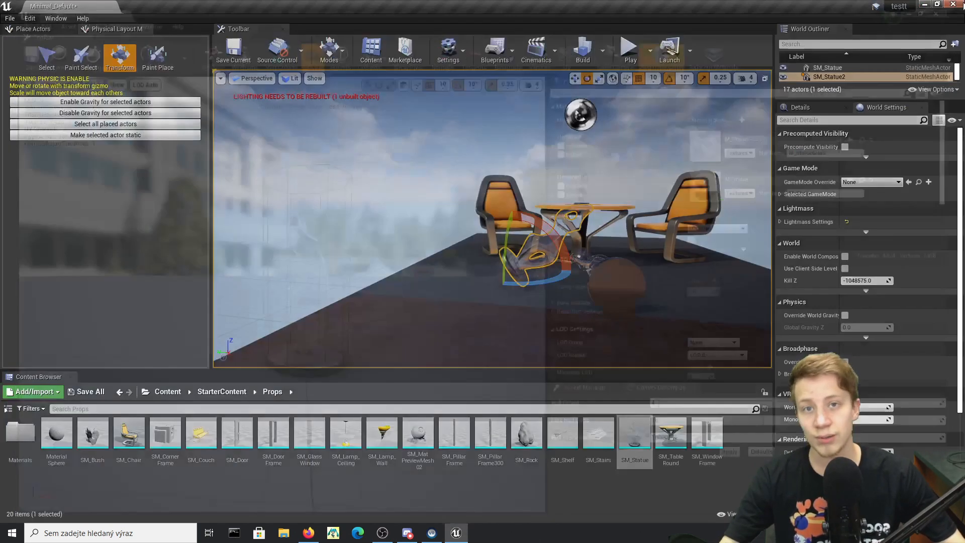
{"action": "right_click_drag", "start_coordinate": [615, 266], "coordinate": [487, 268]}
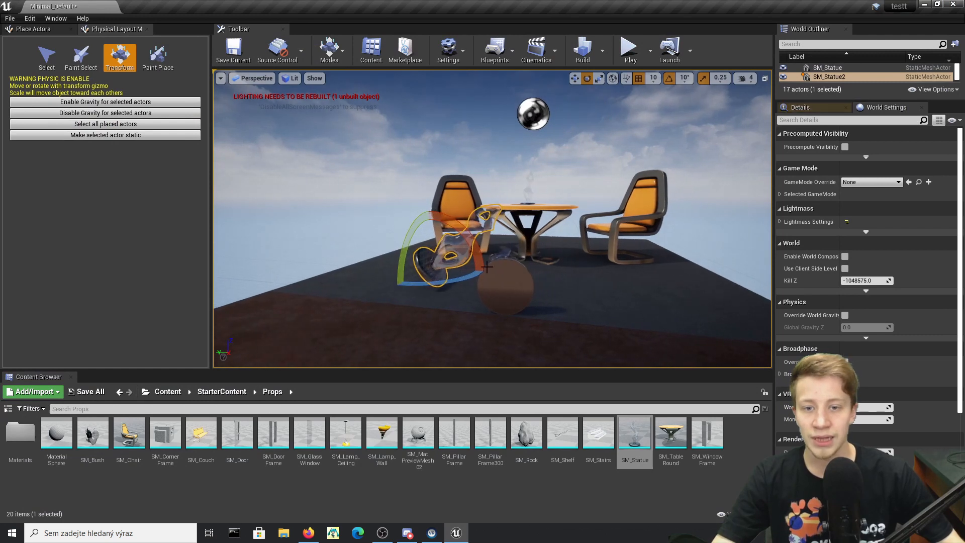
{"action": "left_click", "coordinate": [104, 112]}
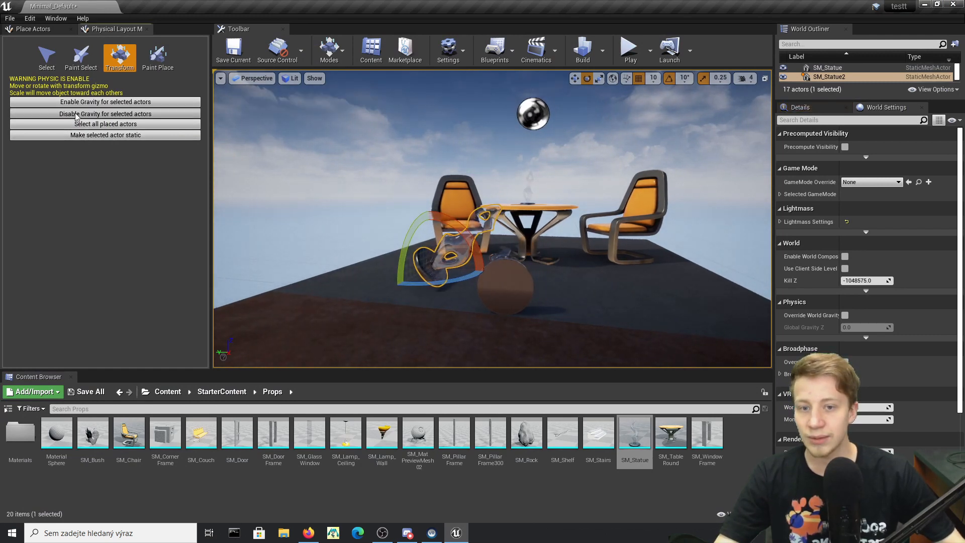
{"action": "key", "text": "space"}
{"action": "left_click_drag", "start_coordinate": [449, 213], "coordinate": [483, 217]}
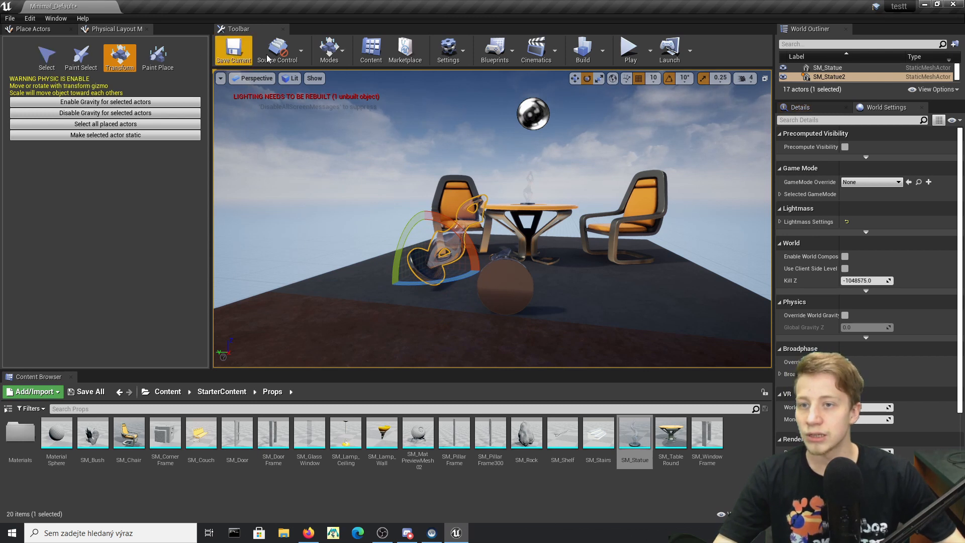
- In Place Actors mode, rotate the statue -40° so it lies sideways in front of the table
{"action": "left_click", "coordinate": [329, 51]}
{"action": "left_click", "coordinate": [369, 82]}
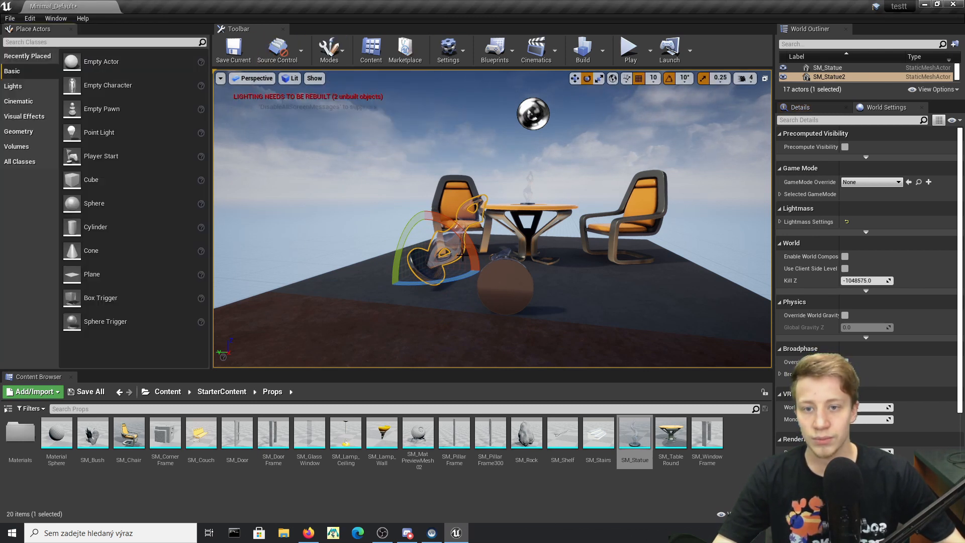
{"action": "left_click_drag", "start_coordinate": [452, 228], "coordinate": [462, 216]}
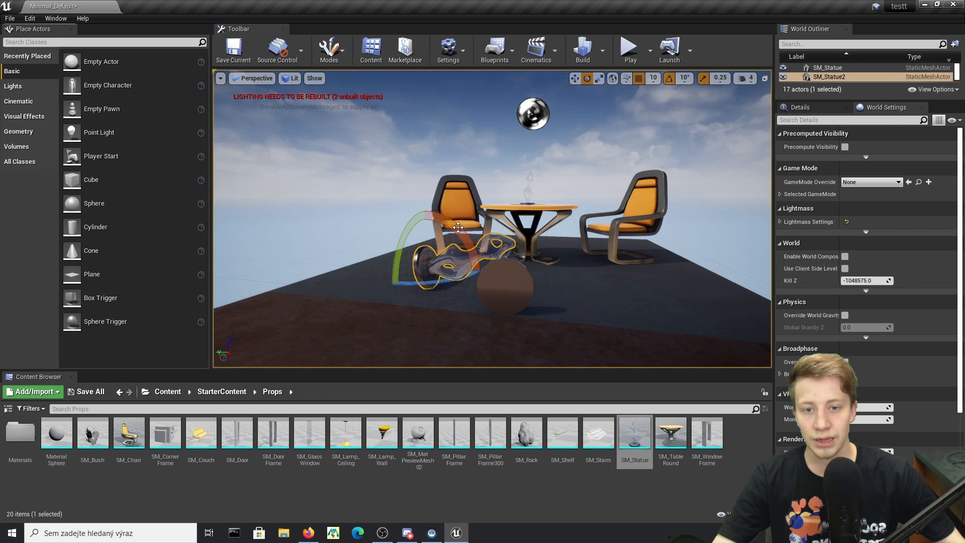
{"action": "key", "text": "w"}
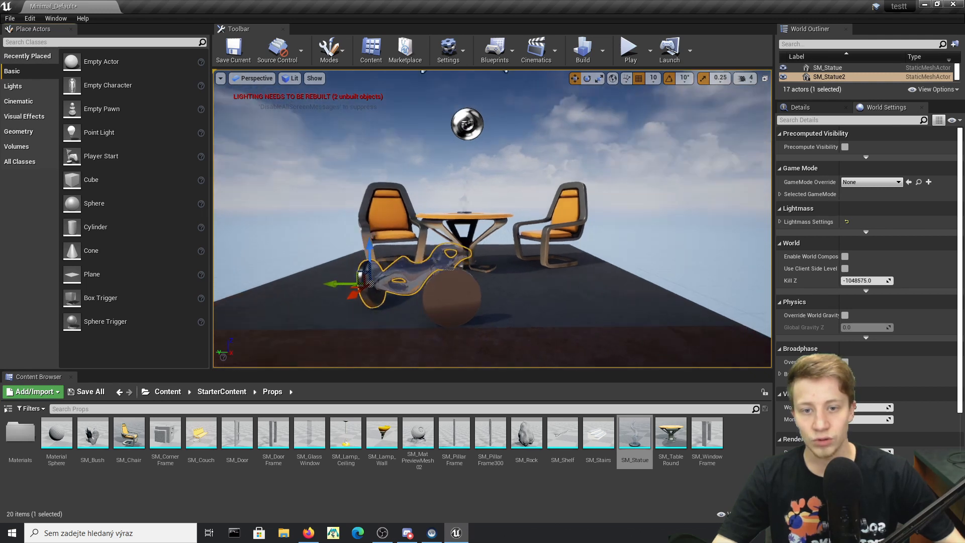
{"action": "right_click_drag", "start_coordinate": [423, 263], "coordinate": [440, 217]}
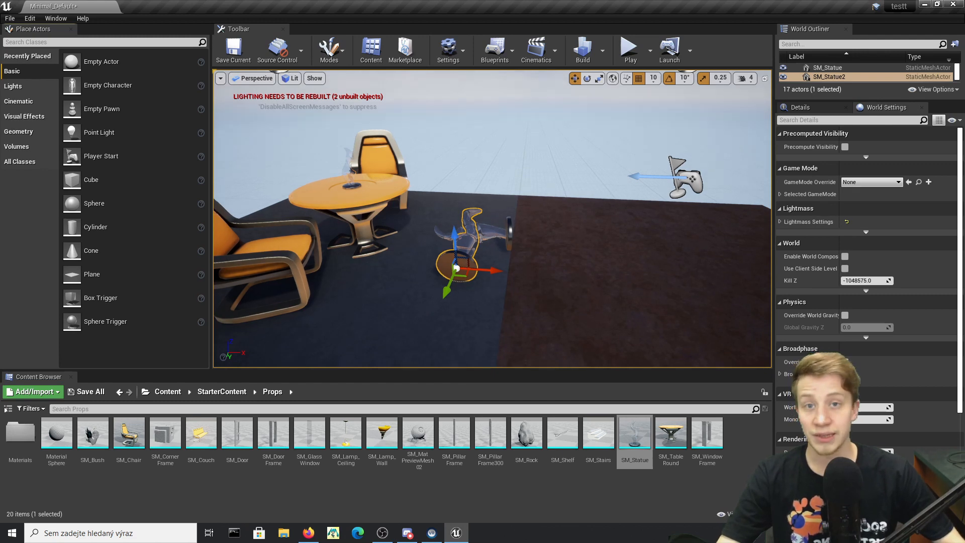
{"action": "right_click_drag", "start_coordinate": [453, 264], "coordinate": [423, 249]}
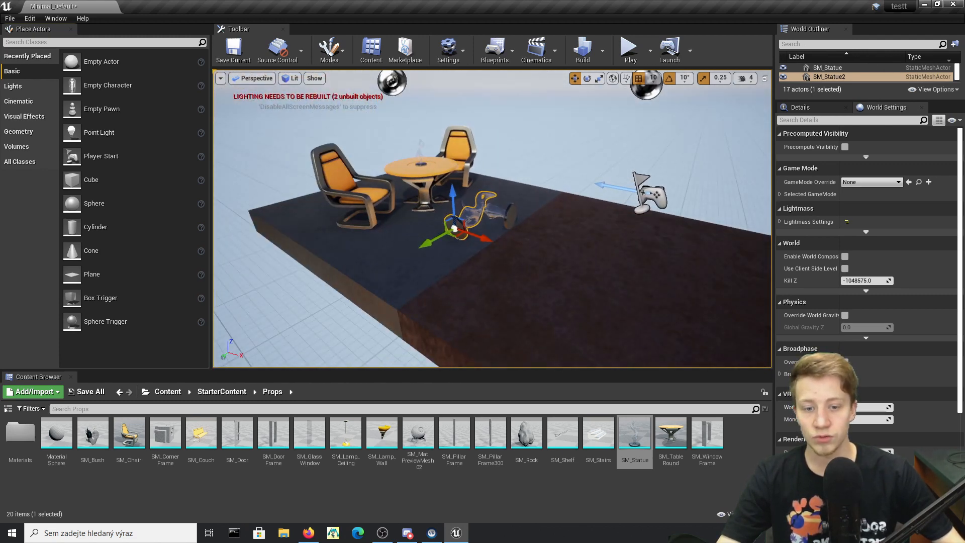
- In Physical Layout mode, place an SM_Couch and an SM_TableRound next to it
{"action": "left_click", "coordinate": [368, 138]}
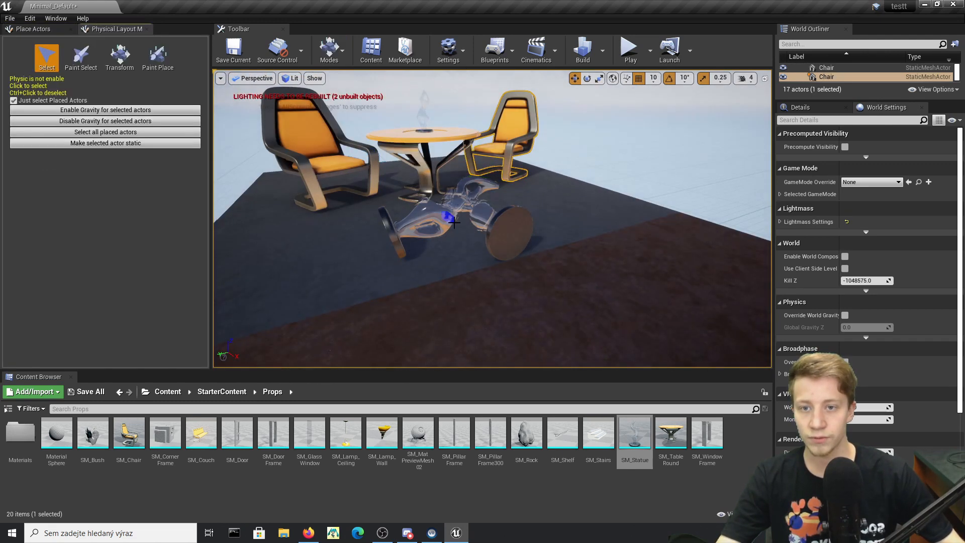
{"action": "mouse_move", "coordinate": [453, 227]}
{"action": "right_mouse_down"}
{"action": "mouse_move", "coordinate": [535, 266]}
{"action": "mouse_move", "coordinate": [491, 249]}
{"action": "mouse_move", "coordinate": [513, 242]}
{"action": "mouse_move", "coordinate": [483, 257]}
{"action": "right_mouse_up"}
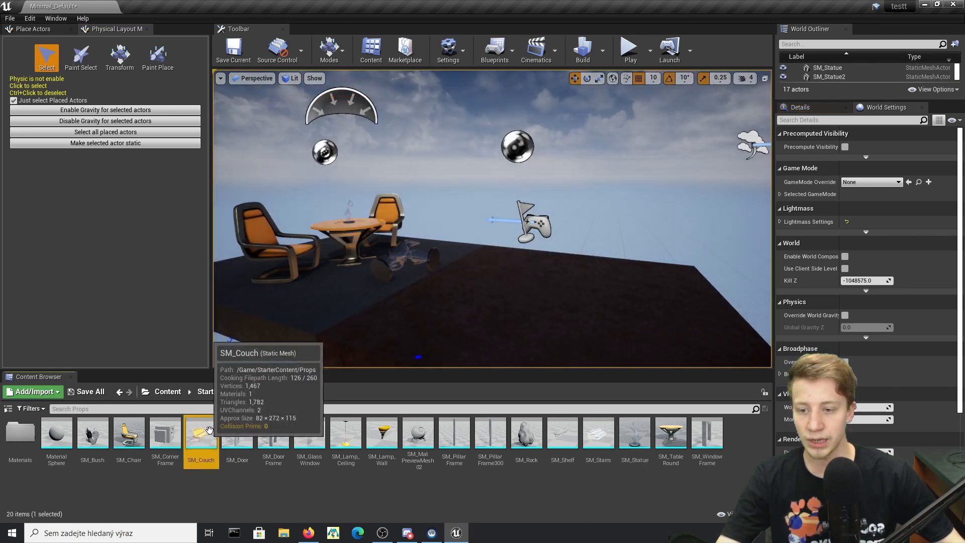
{"action": "left_click_drag", "start_coordinate": [201, 438], "coordinate": [468, 272]}
{"action": "mouse_move", "coordinate": [491, 249]}
{"action": "right_mouse_down"}
{"action": "mouse_move", "coordinate": [453, 226]}
{"action": "mouse_move", "coordinate": [453, 242]}
{"action": "right_mouse_up"}
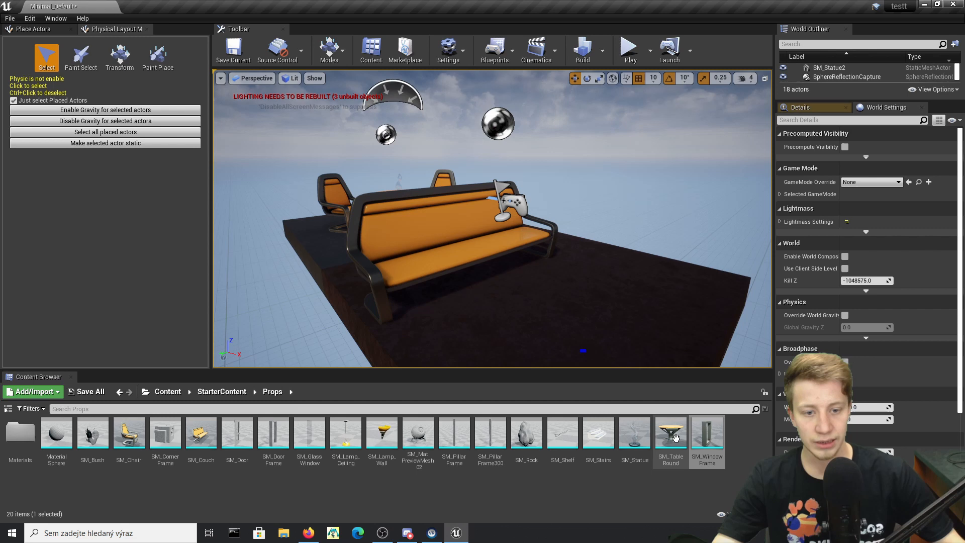
{"action": "left_click_drag", "start_coordinate": [670, 438], "coordinate": [544, 264]}
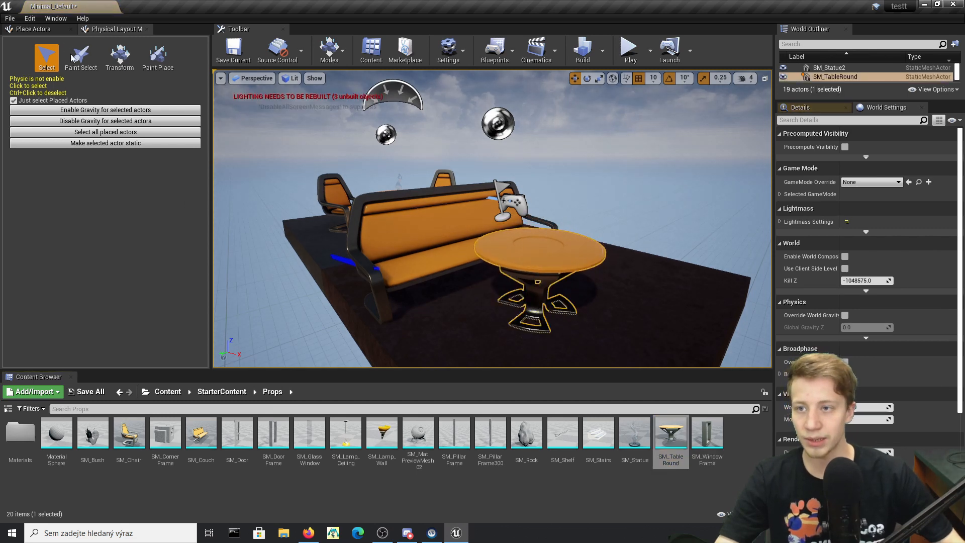
{"action": "mouse_move", "coordinate": [369, 237]}
{"action": "right_mouse_down"}
{"action": "mouse_move", "coordinate": [422, 226]}
{"action": "mouse_move", "coordinate": [423, 242]}
{"action": "right_mouse_up"}
- With the Transform tool, lift the couch and table into the air along Z
{"action": "left_click", "coordinate": [120, 56]}
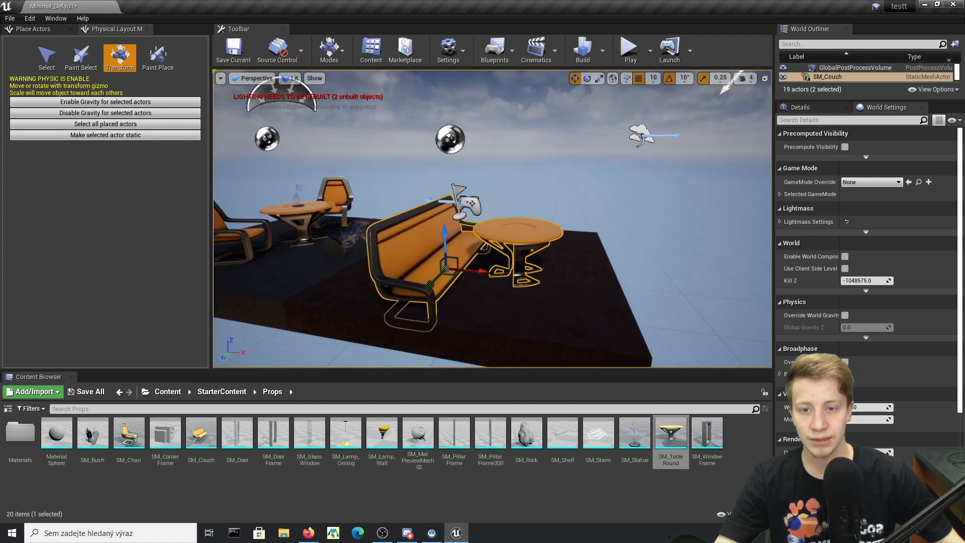
{"action": "left_click_drag", "start_coordinate": [441, 236], "coordinate": [442, 120]}
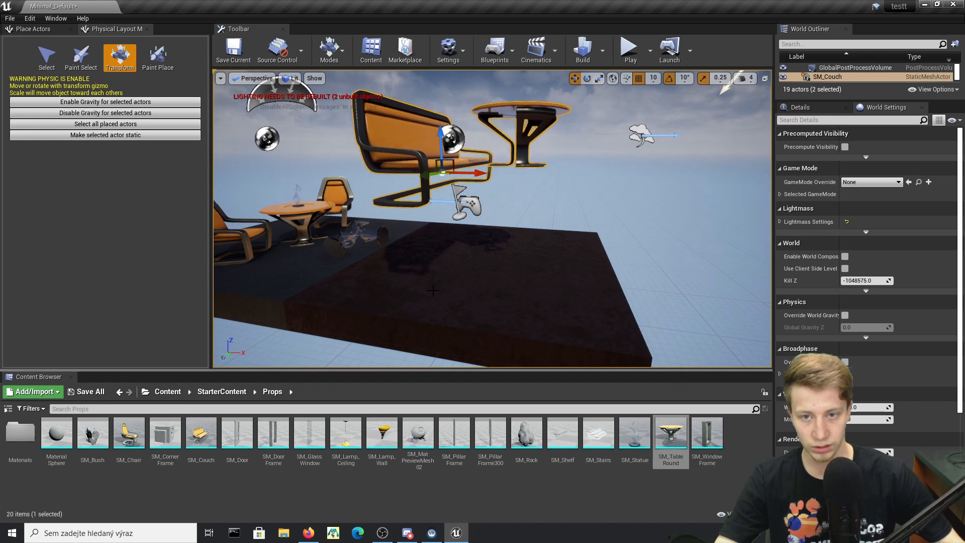
{"action": "right_click_drag", "start_coordinate": [491, 226], "coordinate": [453, 256]}
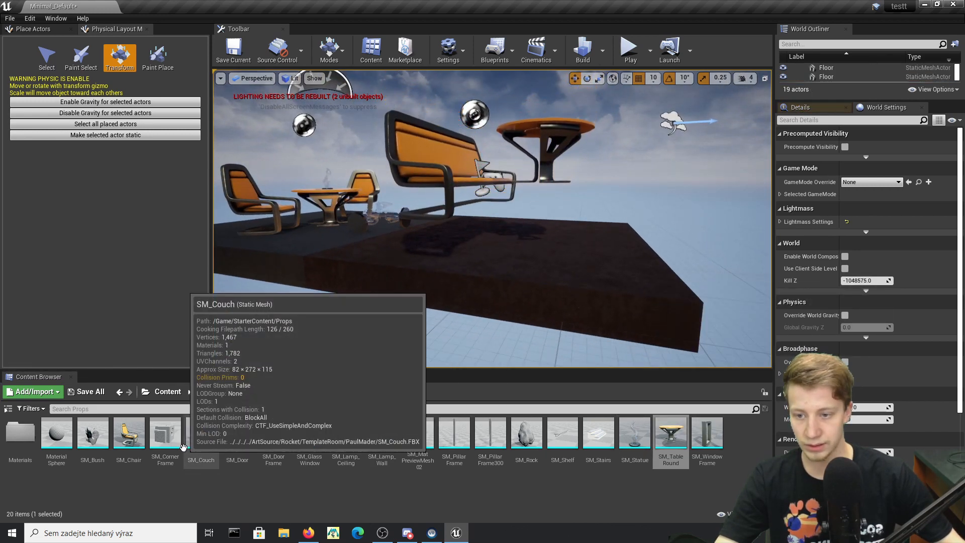
- Give SM_Couch an Auto Convex Collision in the Static Mesh Editor
{"action": "double_click", "coordinate": [200, 433]}
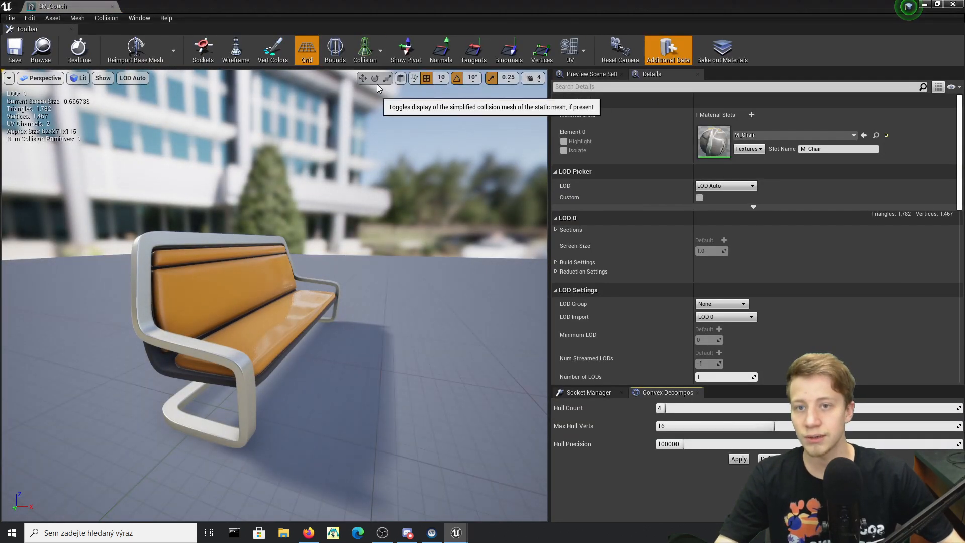
{"action": "mouse_move", "coordinate": [340, 249]}
{"action": "right_mouse_down"}
{"action": "mouse_move", "coordinate": [264, 340]}
{"action": "mouse_move", "coordinate": [226, 264]}
{"action": "right_mouse_up"}
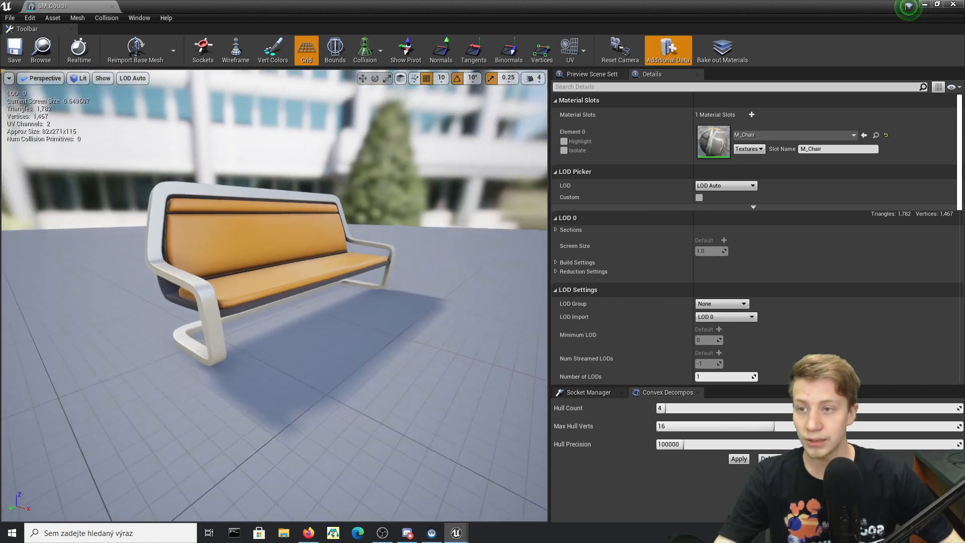
{"action": "left_click", "coordinate": [34, 19]}
{"action": "mouse_move", "coordinate": [106, 17]}
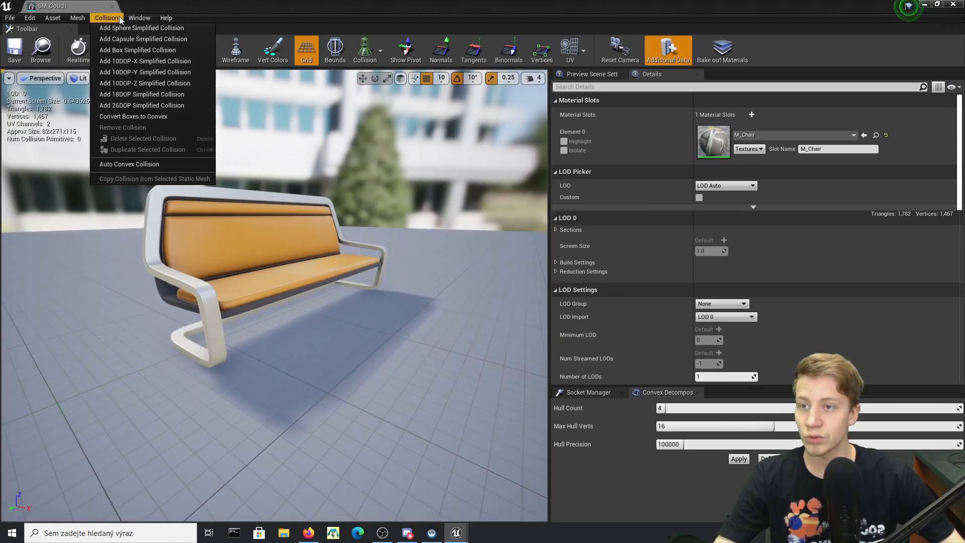
{"action": "left_click", "coordinate": [142, 163]}
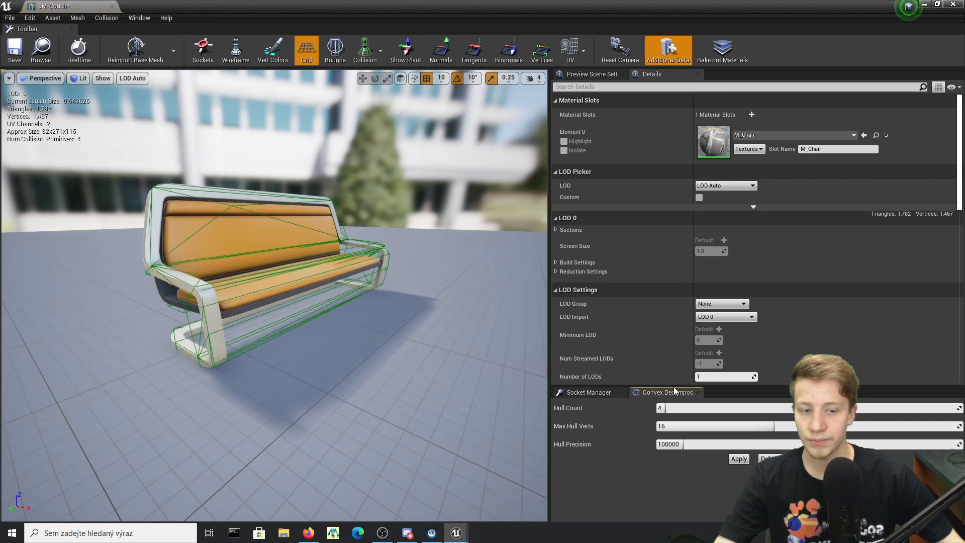
- Return to the level, select the old couch and raise it into the air
{"action": "left_click", "coordinate": [14, 50]}
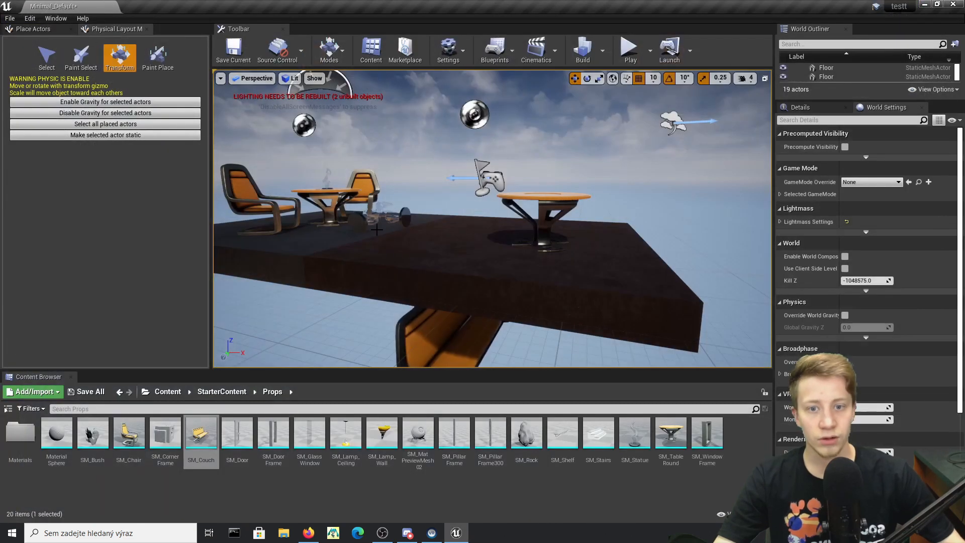
{"action": "left_click", "coordinate": [454, 317]}
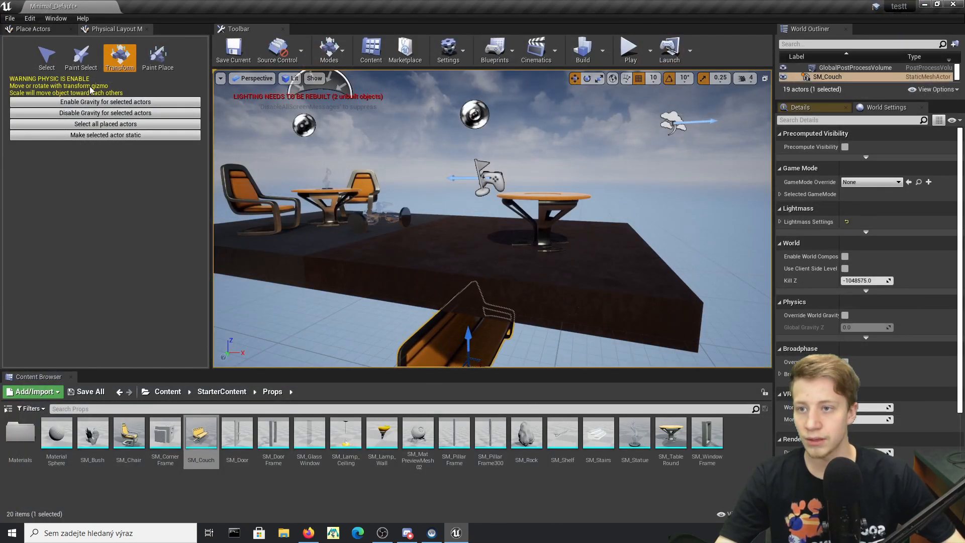
{"action": "left_click_drag", "start_coordinate": [469, 336], "coordinate": [453, 151]}
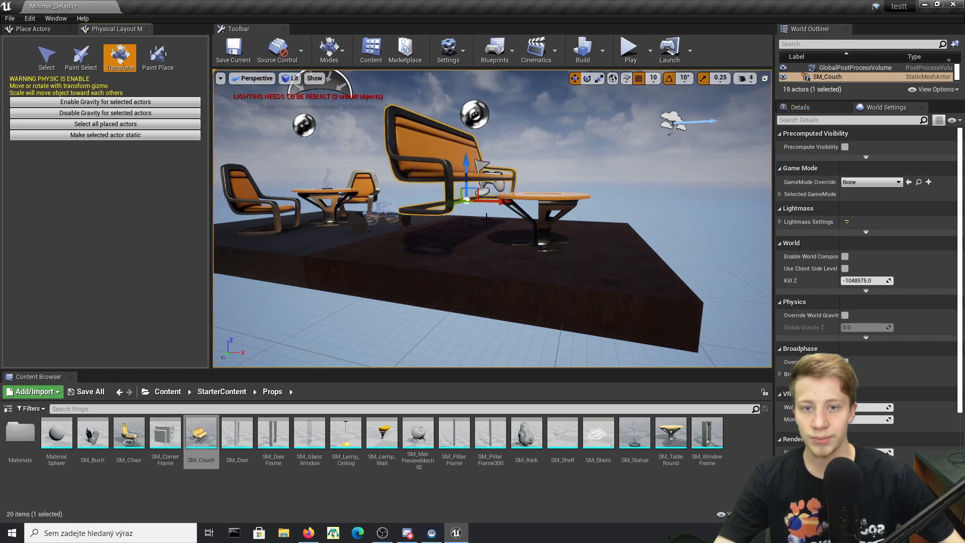
{"action": "right_click_drag", "start_coordinate": [482, 167], "coordinate": [493, 151]}
{"action": "right_click_drag", "start_coordinate": [490, 226], "coordinate": [453, 249]}
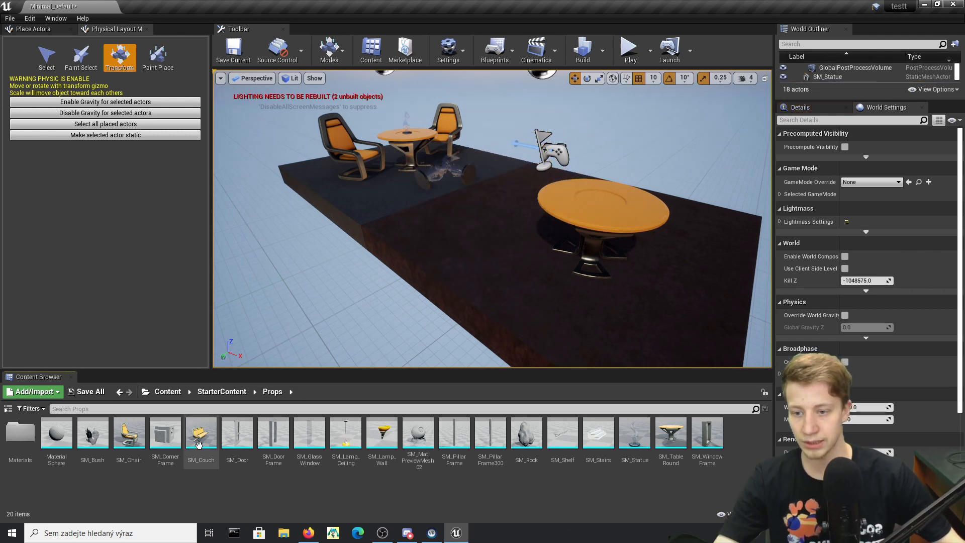
- Place a fresh SM_Couch and slide it behind the round table
{"action": "left_click_drag", "start_coordinate": [352, 446], "coordinate": [531, 162]}
{"action": "left_click", "coordinate": [524, 205]}
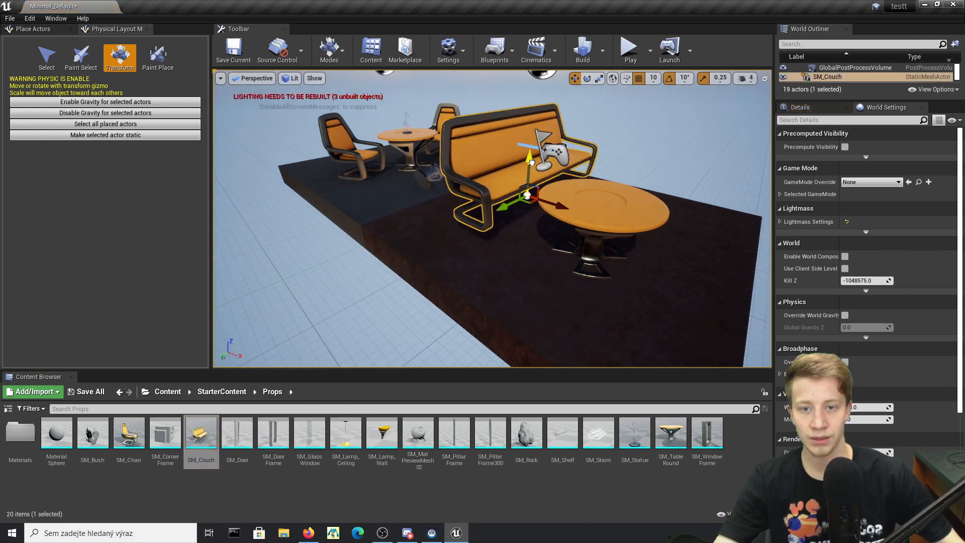
{"action": "left_click_drag", "start_coordinate": [513, 200], "coordinate": [510, 202]}
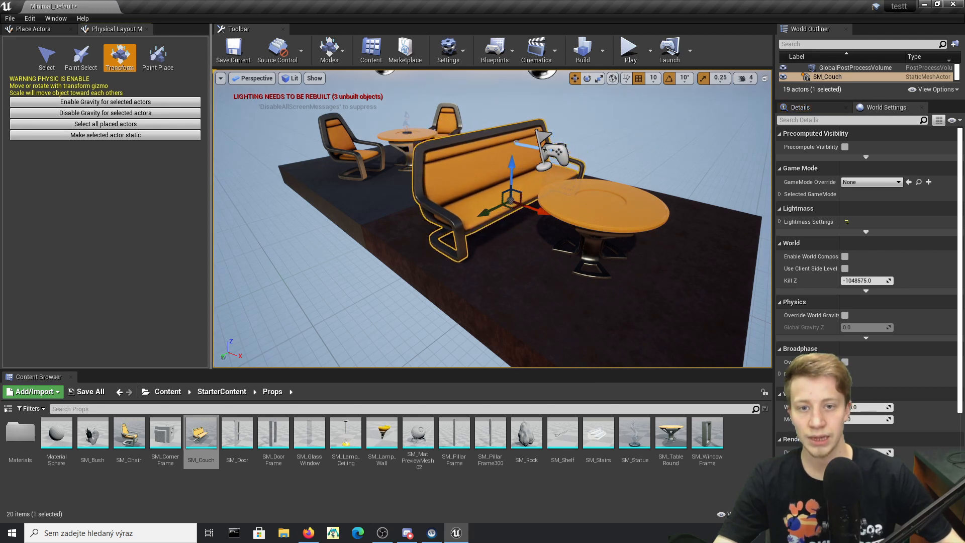
{"action": "right_click_drag", "start_coordinate": [491, 226], "coordinate": [567, 249]}
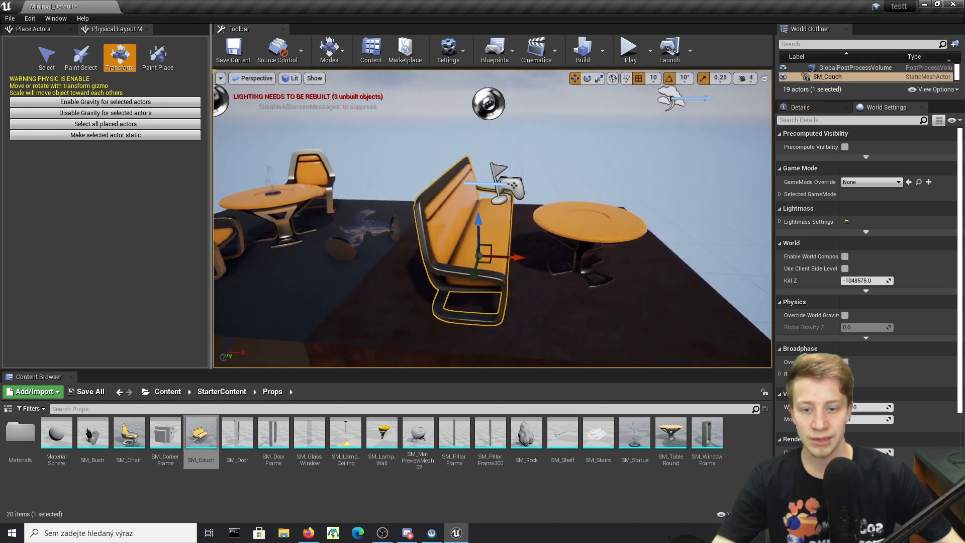
- Place an SM_Chair beside the couch and rotate it to face the round table
{"action": "right_click", "coordinate": [483, 246]}
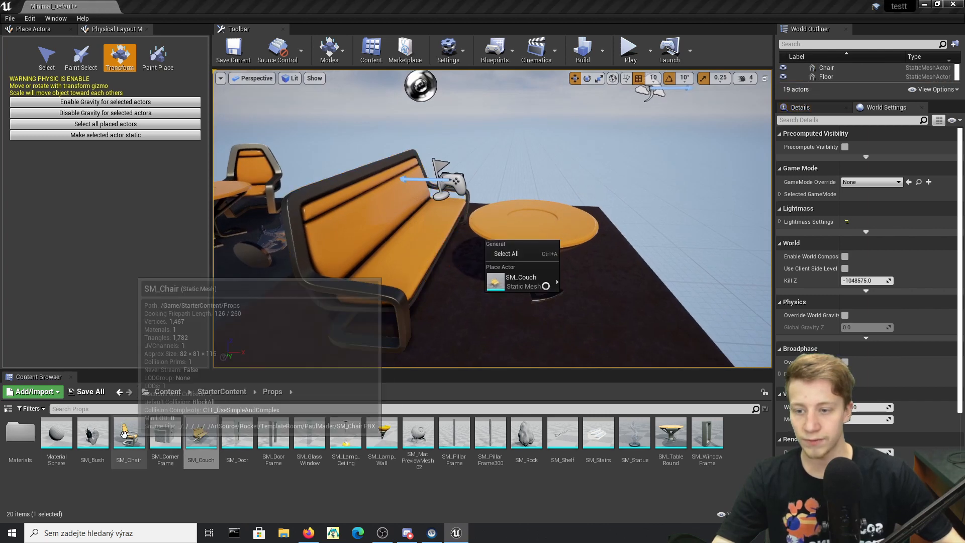
{"action": "left_click_drag", "start_coordinate": [128, 436], "coordinate": [516, 349]}
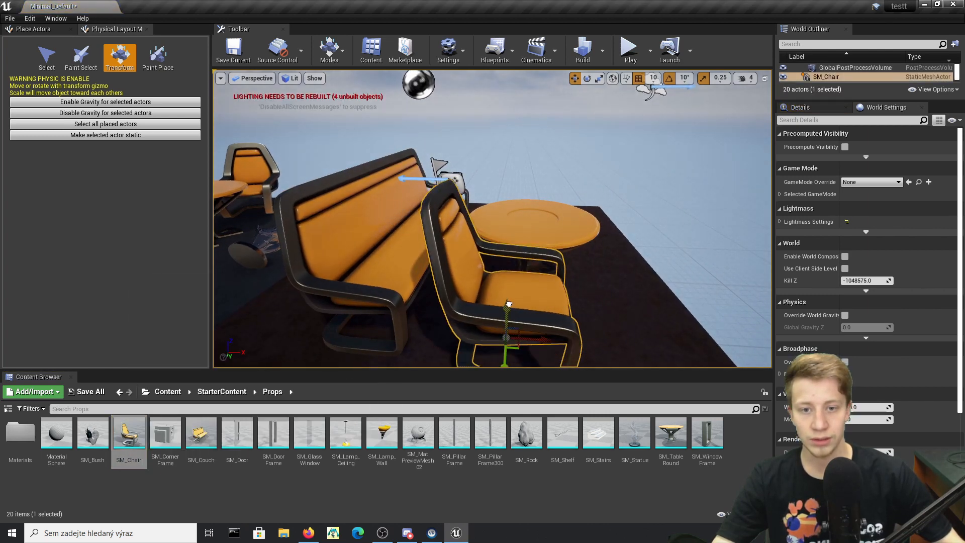
{"action": "right_click_drag", "start_coordinate": [508, 319], "coordinate": [524, 311]}
{"action": "key", "text": "e"}
{"action": "left_click_drag", "start_coordinate": [523, 312], "coordinate": [543, 286]}
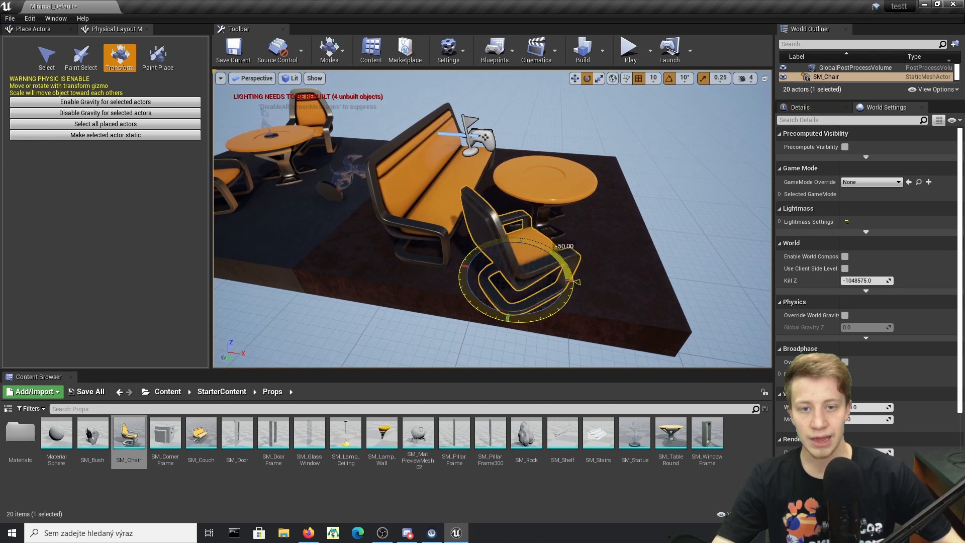
{"action": "mouse_move", "coordinate": [528, 287]}
{"action": "right_mouse_down"}
{"action": "mouse_move", "coordinate": [483, 249]}
{"action": "mouse_move", "coordinate": [633, 88]}
{"action": "right_mouse_up"}
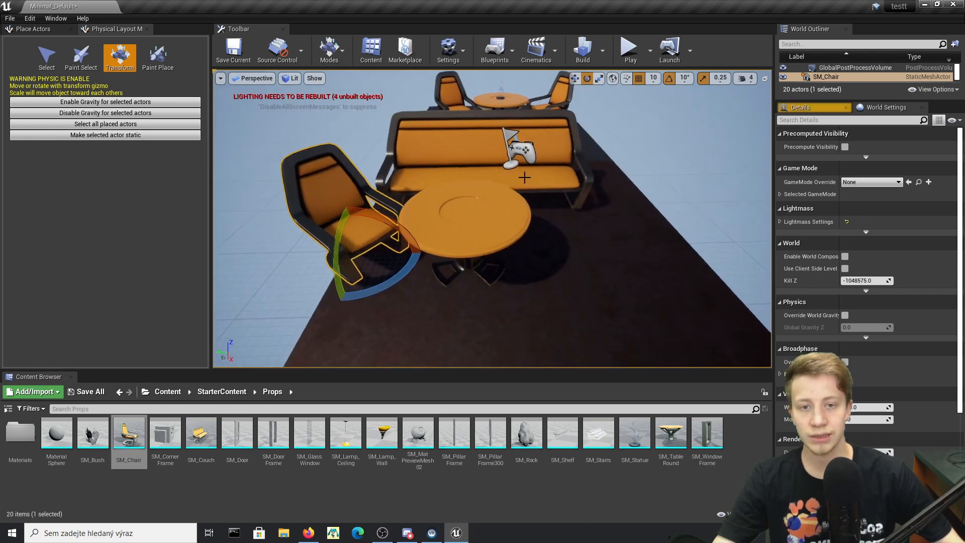
- Select the table and couch with the chair and scale the whole group smaller
{"action": "left_click", "coordinate": [438, 223], "text": "ctrl"}
{"action": "left_click", "coordinate": [467, 151], "text": "ctrl"}
{"action": "right_click_drag", "start_coordinate": [468, 189], "coordinate": [378, 264]}
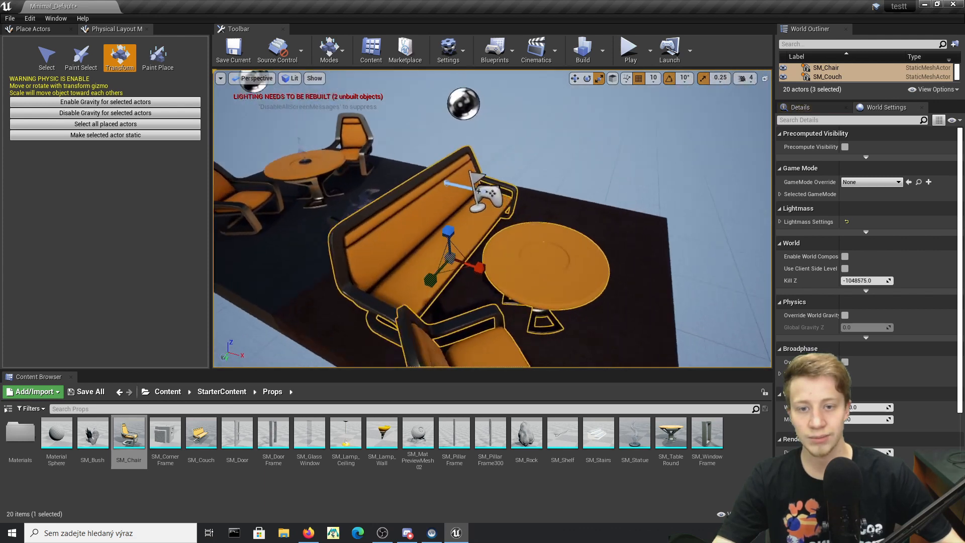
{"action": "right_click_drag", "start_coordinate": [491, 226], "coordinate": [453, 264]}
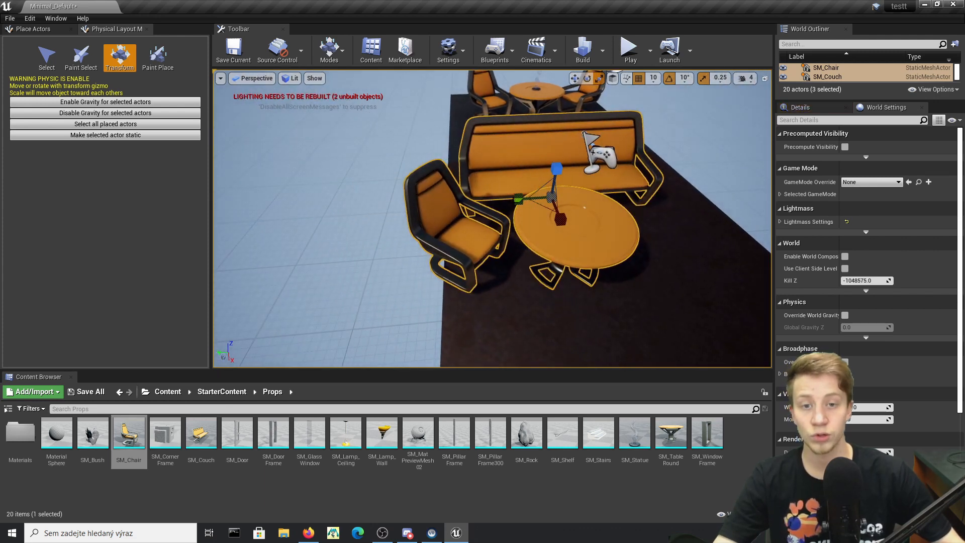
{"action": "right_click_drag", "start_coordinate": [483, 211], "coordinate": [529, 156]}
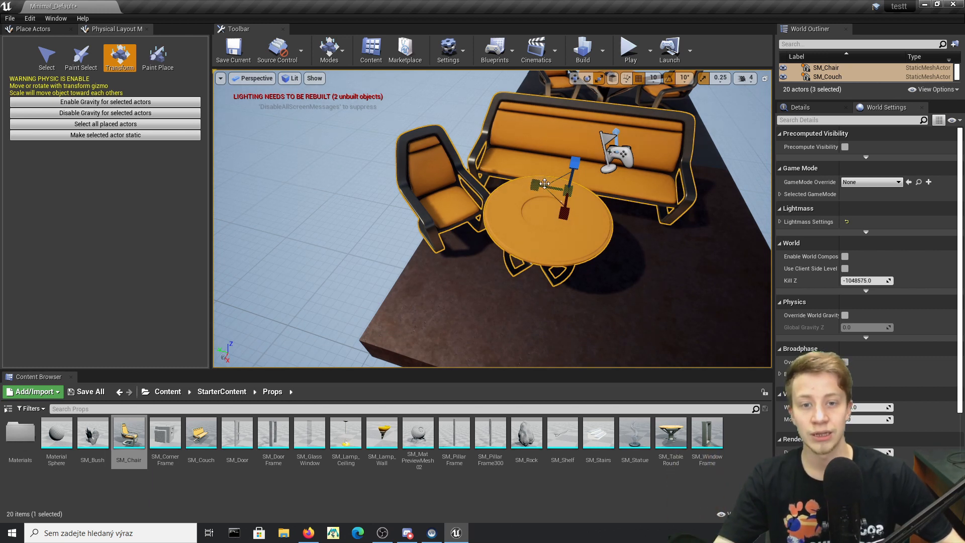
{"action": "left_click_drag", "start_coordinate": [543, 184], "coordinate": [532, 182]}
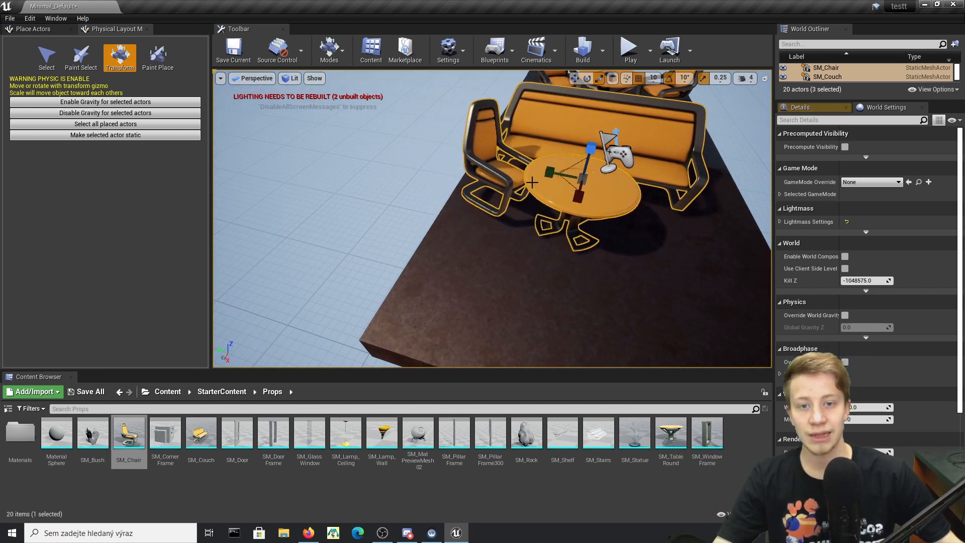
{"action": "left_click_drag", "start_coordinate": [575, 198], "coordinate": [570, 211]}
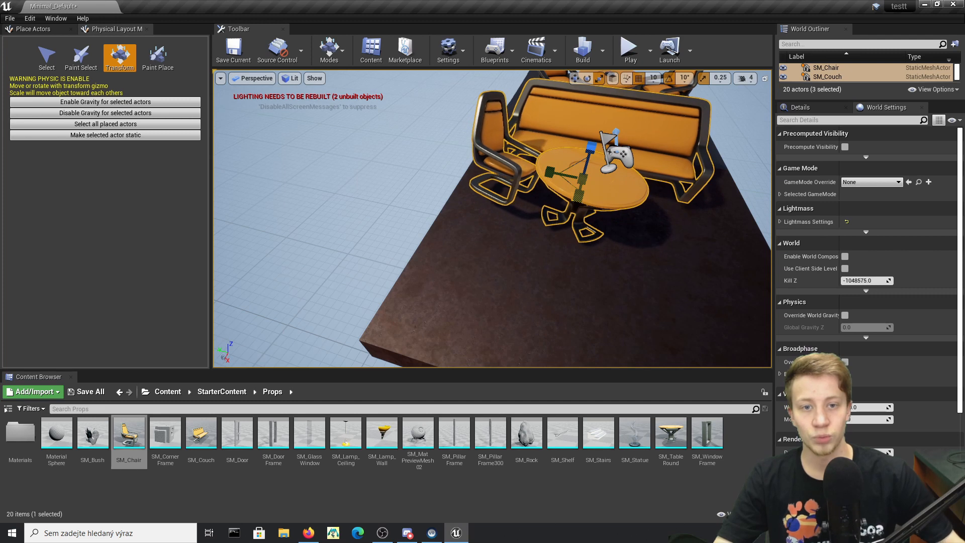
{"action": "right_click_drag", "start_coordinate": [528, 226], "coordinate": [491, 189]}
- Lift the chair and settle it into its final spot in front of the couch
{"action": "right_click_drag", "start_coordinate": [491, 226], "coordinate": [378, 188]}
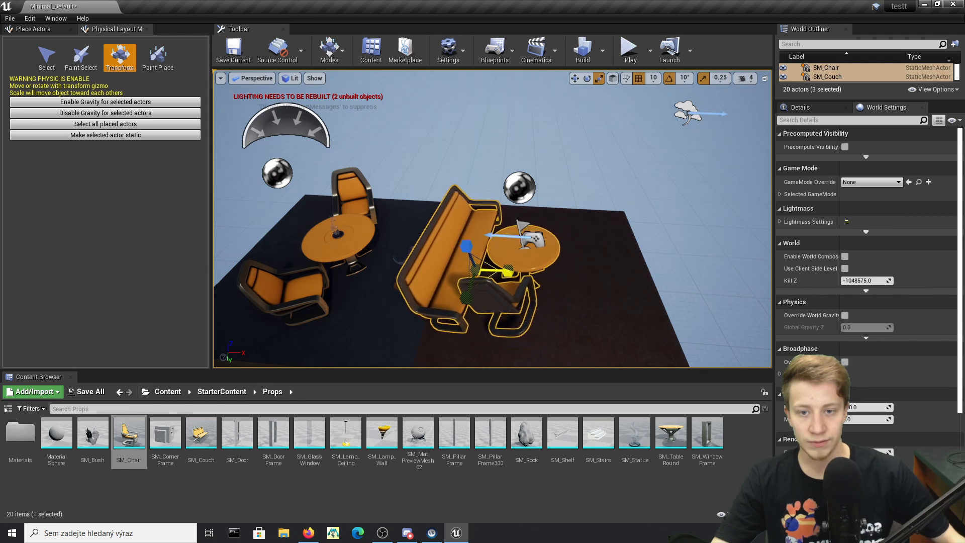
{"action": "left_click_drag", "start_coordinate": [468, 245], "coordinate": [467, 227]}
{"action": "right_click_drag", "start_coordinate": [490, 227], "coordinate": [452, 287]}
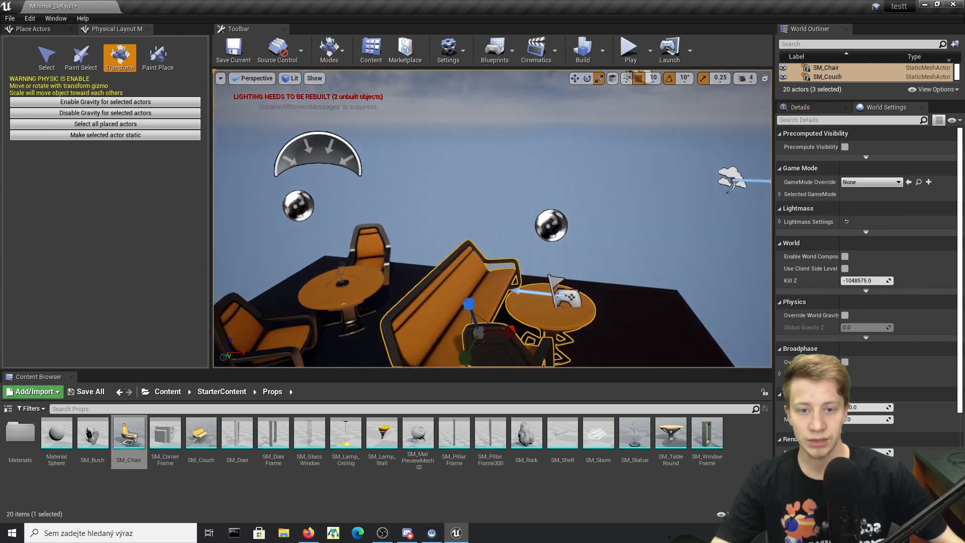
{"action": "right_click_drag", "start_coordinate": [504, 316], "coordinate": [511, 232]}
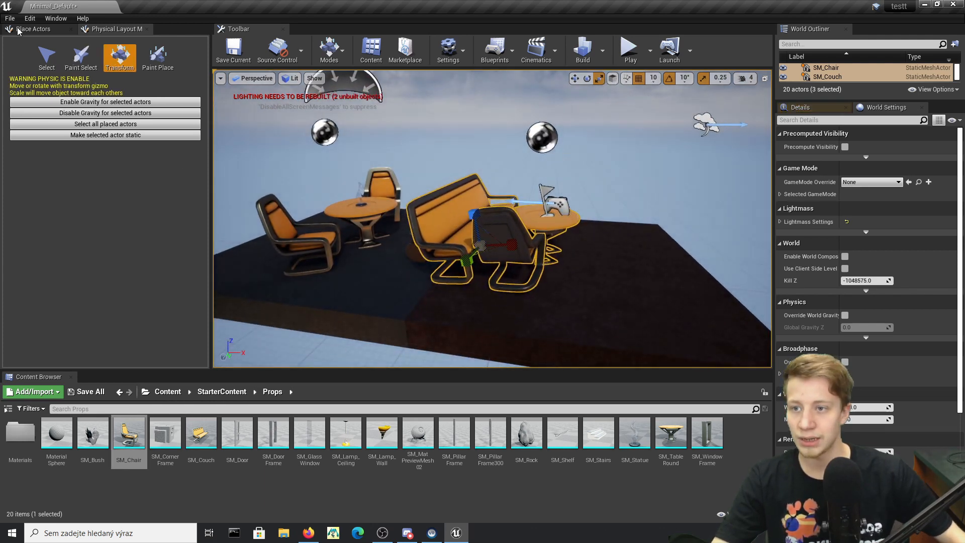
- Place an SM_Rock in the level and raise it along Z to float above the furniture
{"action": "left_click", "coordinate": [45, 56]}
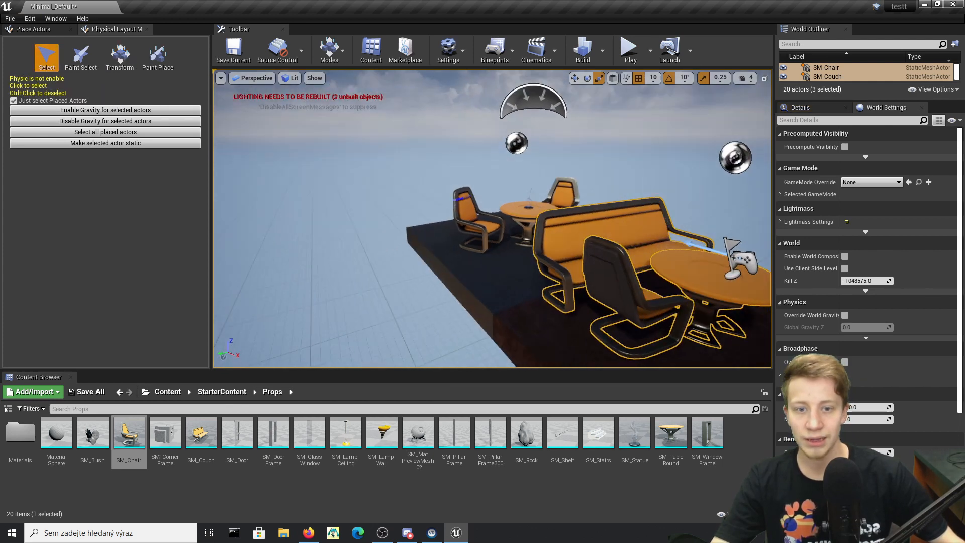
{"action": "right_click_drag", "start_coordinate": [491, 226], "coordinate": [378, 189]}
{"action": "right_click_drag", "start_coordinate": [516, 302], "coordinate": [453, 227]}
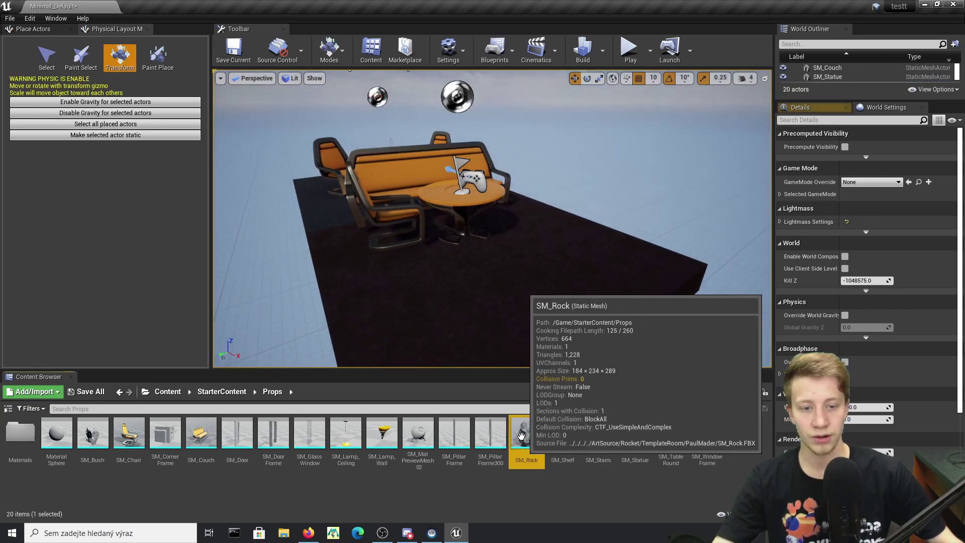
{"action": "mouse_move", "coordinate": [527, 438]}
{"action": "left_mouse_down"}
{"action": "mouse_move", "coordinate": [433, 154]}
{"action": "mouse_move", "coordinate": [432, 90]}
{"action": "left_mouse_up"}
{"action": "mouse_move", "coordinate": [491, 226]}
{"action": "right_mouse_down"}
{"action": "mouse_move", "coordinate": [444, 97]}
{"action": "mouse_move", "coordinate": [452, 121]}
{"action": "right_mouse_up"}
- Rotate the floating rock roughly 20 degrees and tip it onto its side
{"action": "key", "text": "space"}
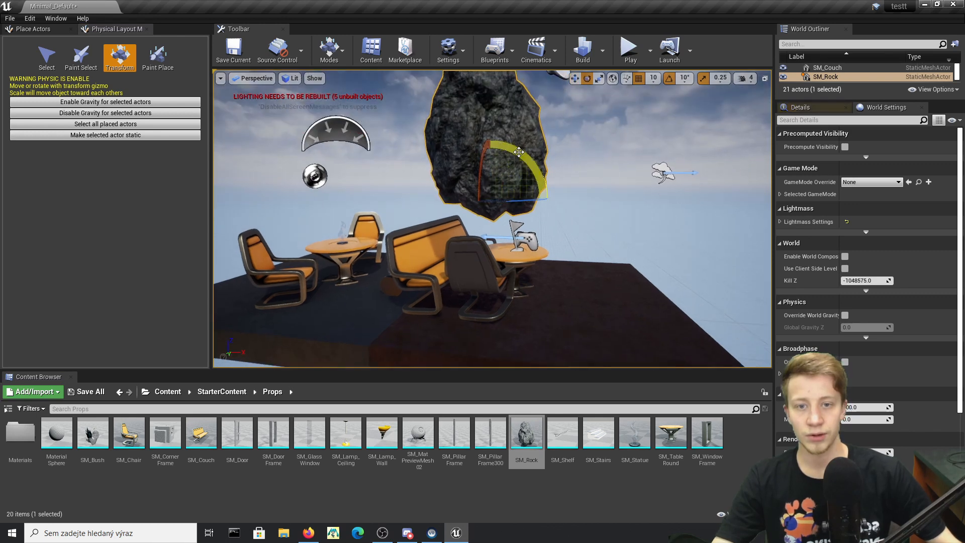
{"action": "left_click_drag", "start_coordinate": [528, 189], "coordinate": [555, 175]}
{"action": "left_click_drag", "start_coordinate": [517, 226], "coordinate": [518, 227]}
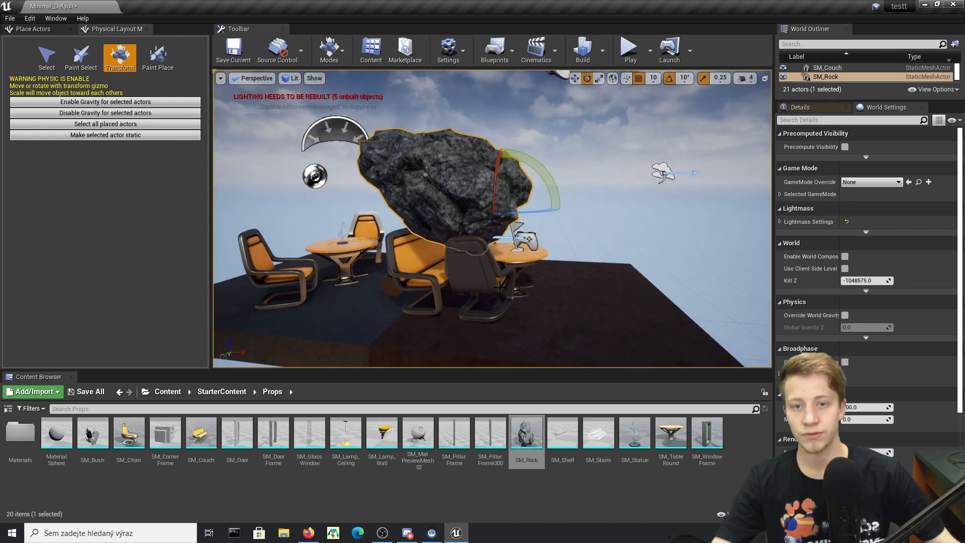
{"action": "right_click_drag", "start_coordinate": [491, 226], "coordinate": [377, 189]}
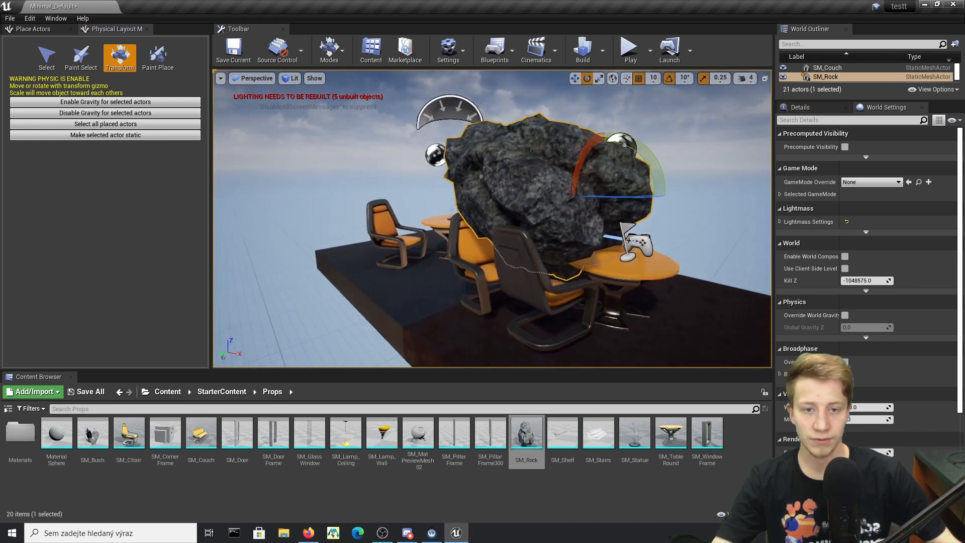
{"action": "scroll", "coordinate": [490, 227], "scroll_direction": "up", "scroll_amount": 4}
{"action": "right_click_drag", "start_coordinate": [491, 226], "coordinate": [453, 242]}
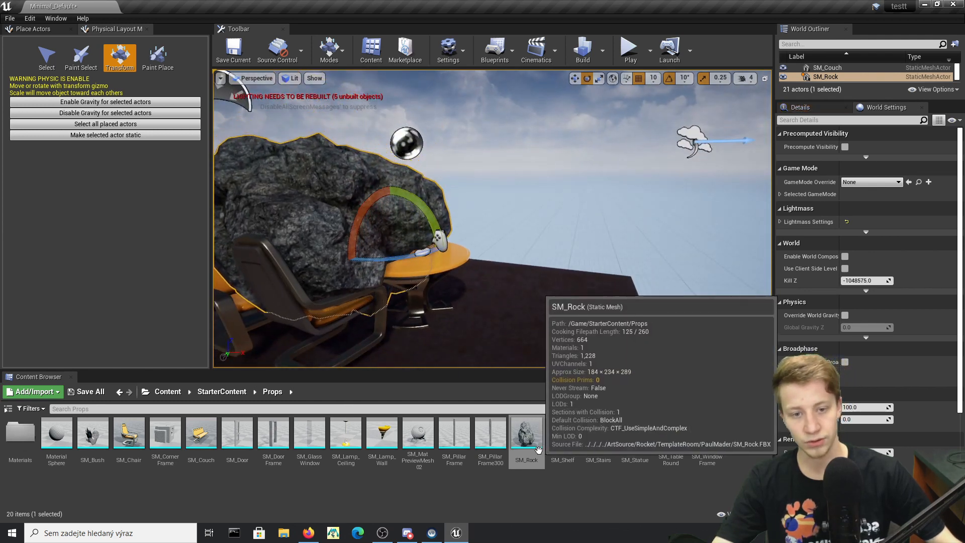
{"action": "scroll", "coordinate": [491, 226], "scroll_direction": "down", "scroll_amount": 3}
{"action": "left_click_drag", "start_coordinate": [596, 260], "coordinate": [574, 226]}
- Return to the move gizmo and delete the rock from the level
{"action": "key", "text": "w"}
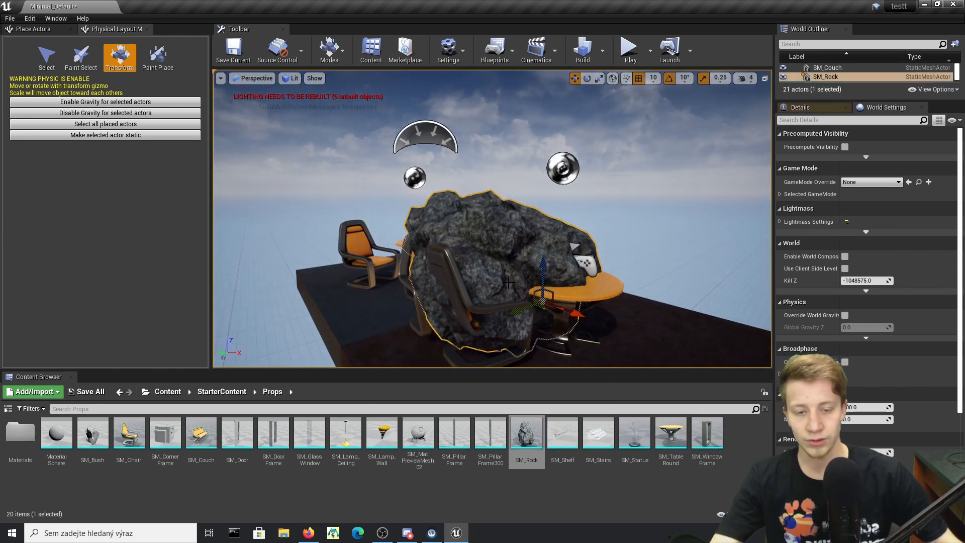
{"action": "key", "text": "Delete"}
- Place two SM_Statue meshes onto the round table
{"action": "right_click_drag", "start_coordinate": [490, 227], "coordinate": [467, 233]}
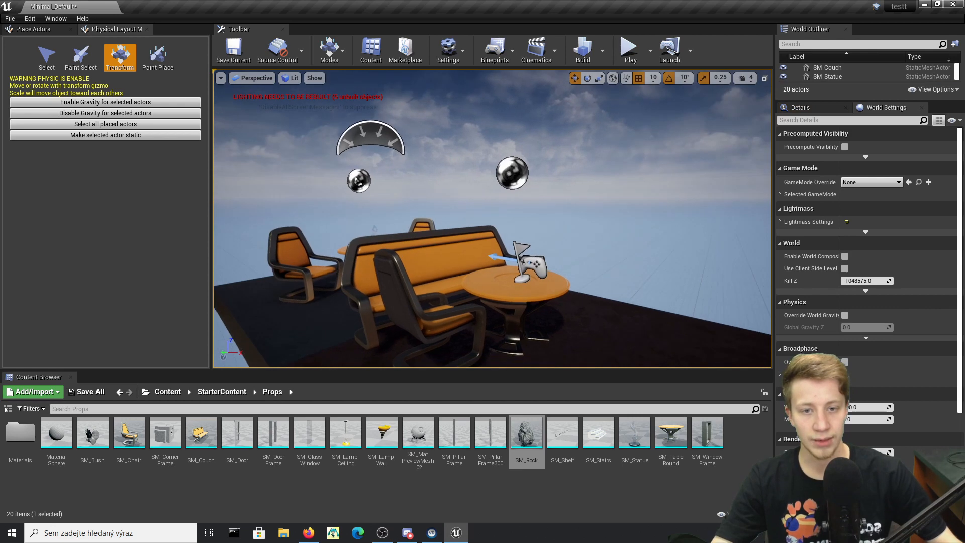
{"action": "left_click_drag", "start_coordinate": [634, 438], "coordinate": [588, 261]}
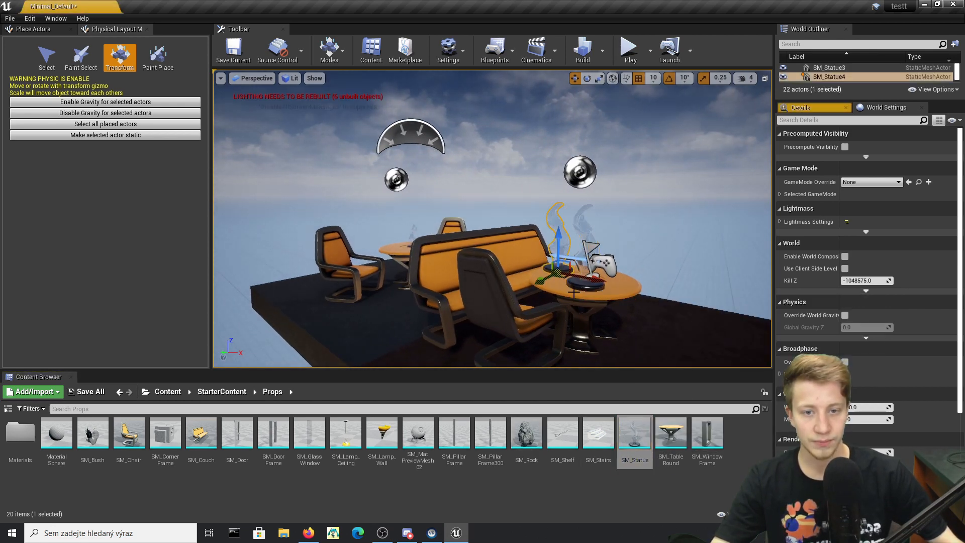
{"action": "mouse_move", "coordinate": [596, 251]}
{"action": "right_mouse_down"}
{"action": "mouse_move", "coordinate": [528, 226]}
{"action": "mouse_move", "coordinate": [490, 242]}
{"action": "right_mouse_up"}
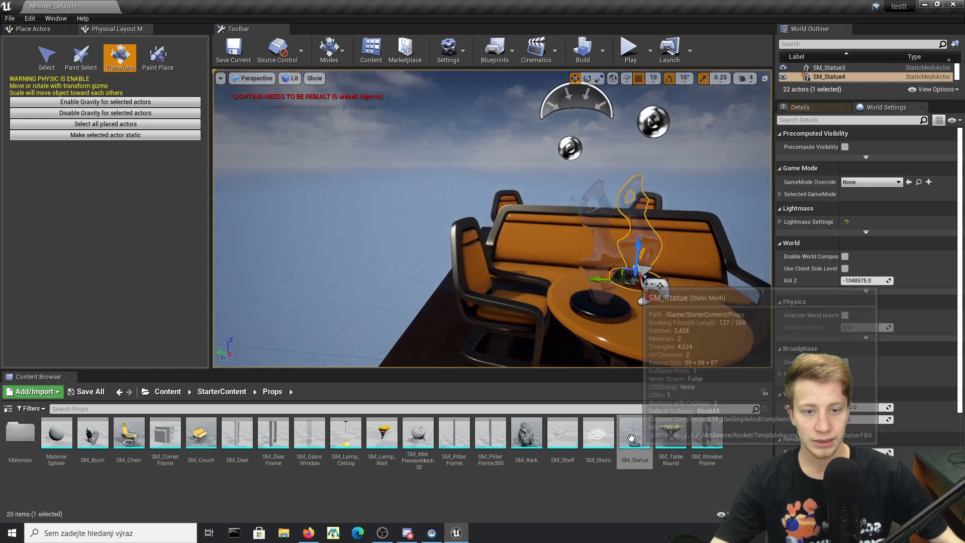
{"action": "left_click_drag", "start_coordinate": [633, 438], "coordinate": [679, 249]}
- Stretch both statues taller along Z
{"action": "right_click_drag", "start_coordinate": [528, 226], "coordinate": [452, 242]}
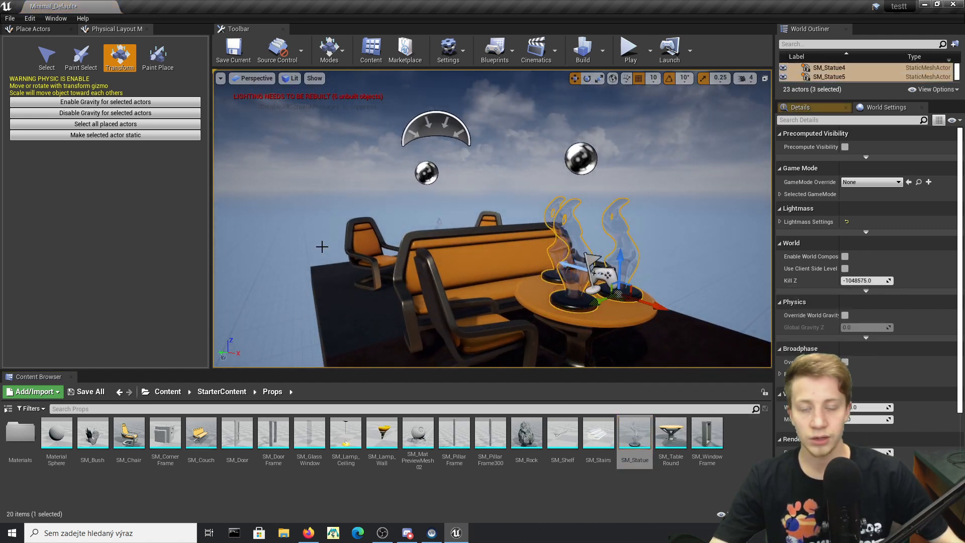
{"action": "mouse_move", "coordinate": [430, 312]}
{"action": "right_mouse_down"}
{"action": "mouse_move", "coordinate": [543, 242]}
{"action": "mouse_move", "coordinate": [491, 257]}
{"action": "right_mouse_up"}
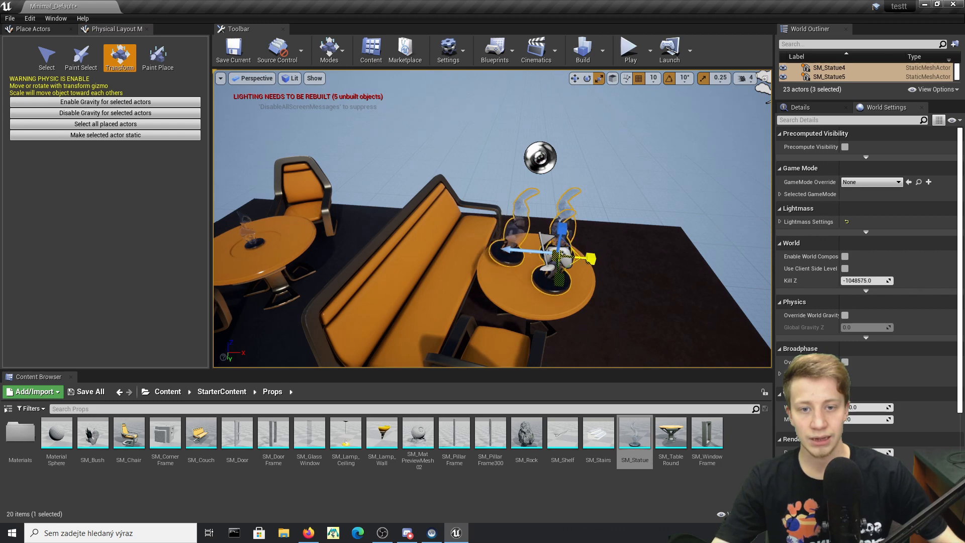
{"action": "mouse_move", "coordinate": [559, 261]}
{"action": "left_mouse_down"}
{"action": "mouse_move", "coordinate": [563, 247]}
{"action": "mouse_move", "coordinate": [588, 240]}
{"action": "left_mouse_up"}
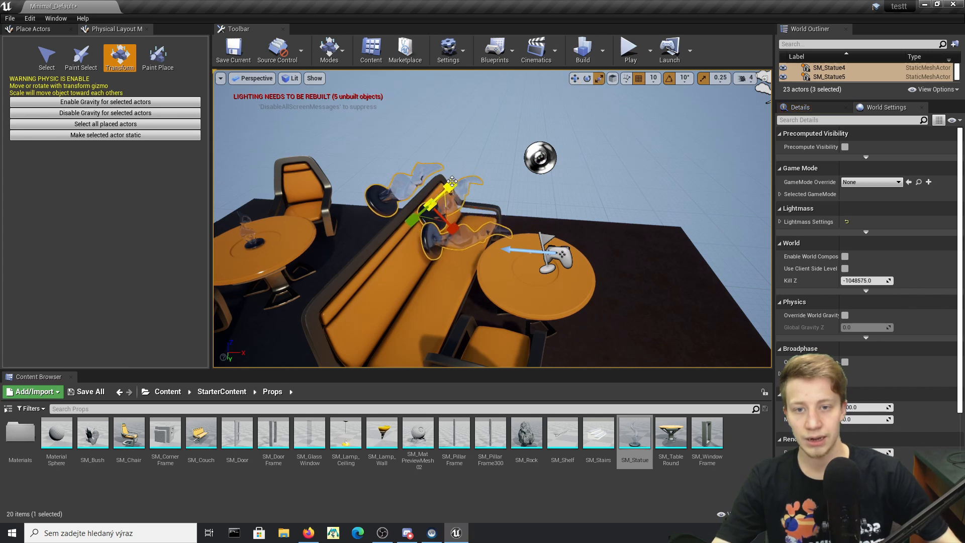
{"action": "key", "text": "w"}
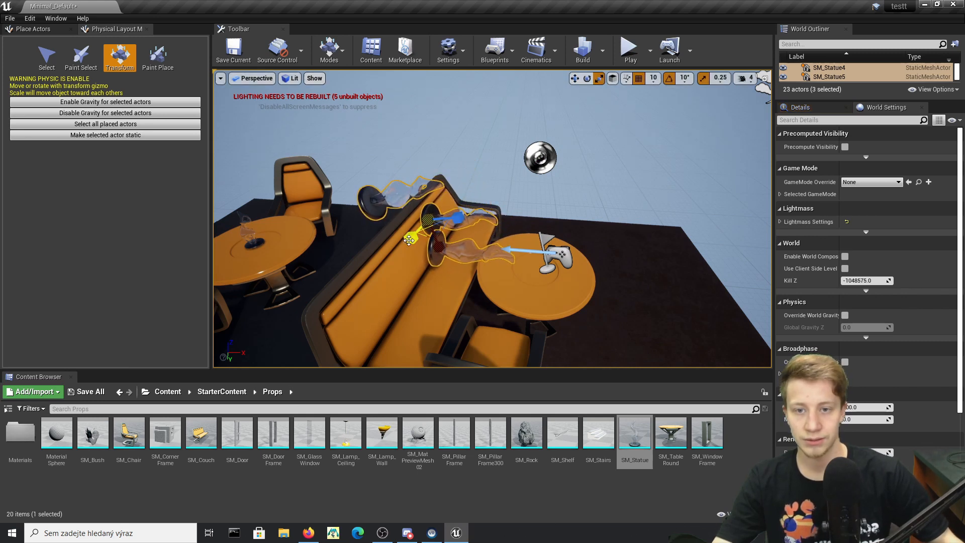
- Move and turn a statue left along the couch back among the chairs
{"action": "mouse_move", "coordinate": [409, 239]}
{"action": "right_mouse_down"}
{"action": "mouse_move", "coordinate": [491, 227]}
{"action": "mouse_move", "coordinate": [422, 249]}
{"action": "mouse_move", "coordinate": [484, 212]}
{"action": "right_mouse_up"}
{"action": "key", "text": "e"}
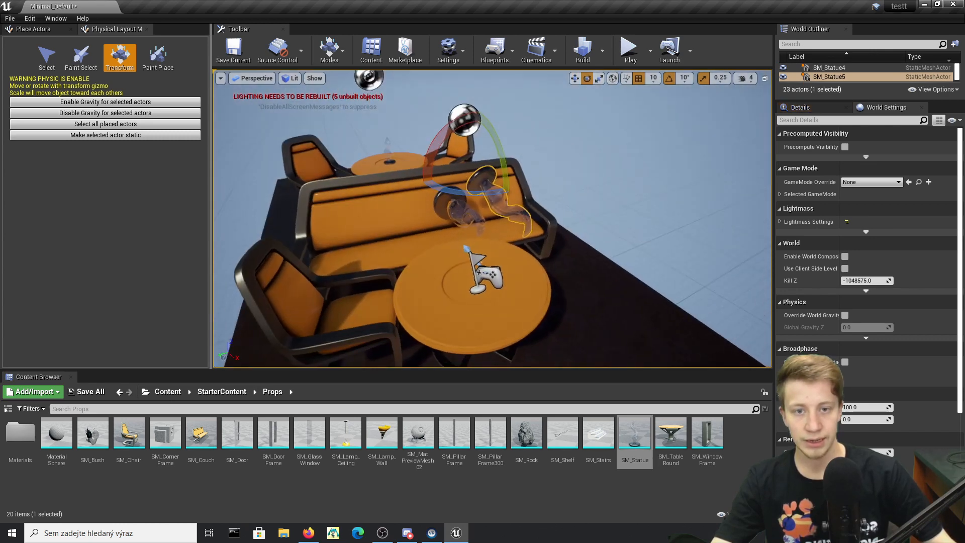
{"action": "scroll", "coordinate": [468, 250], "scroll_direction": "up", "scroll_amount": 3}
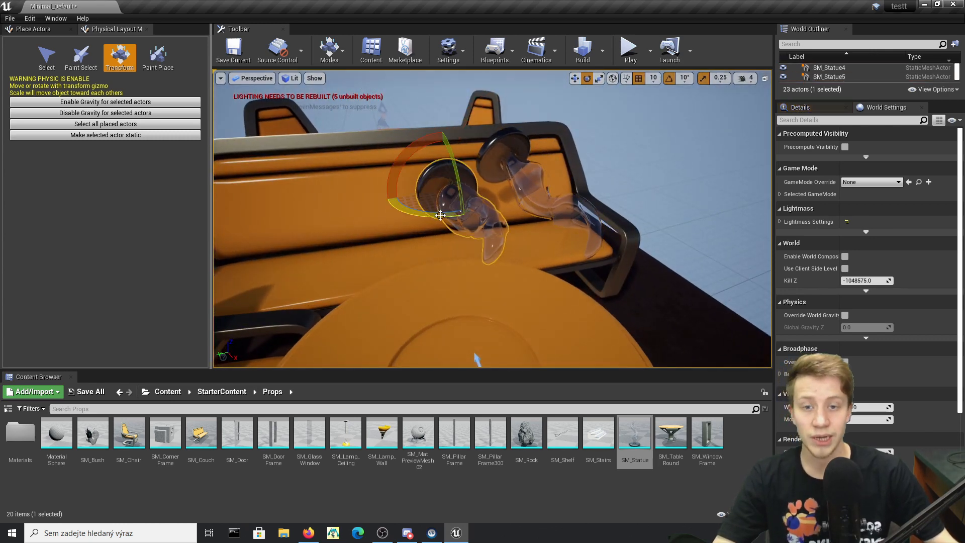
{"action": "left_click_drag", "start_coordinate": [407, 196], "coordinate": [288, 238]}
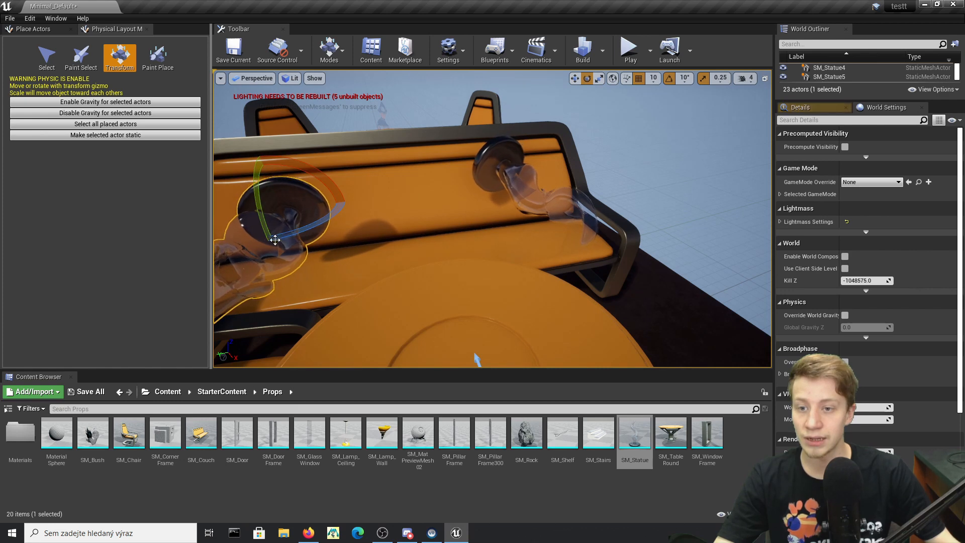
{"action": "mouse_move", "coordinate": [289, 239]}
{"action": "right_mouse_down"}
{"action": "mouse_move", "coordinate": [483, 227]}
{"action": "mouse_move", "coordinate": [453, 242]}
{"action": "right_mouse_up"}
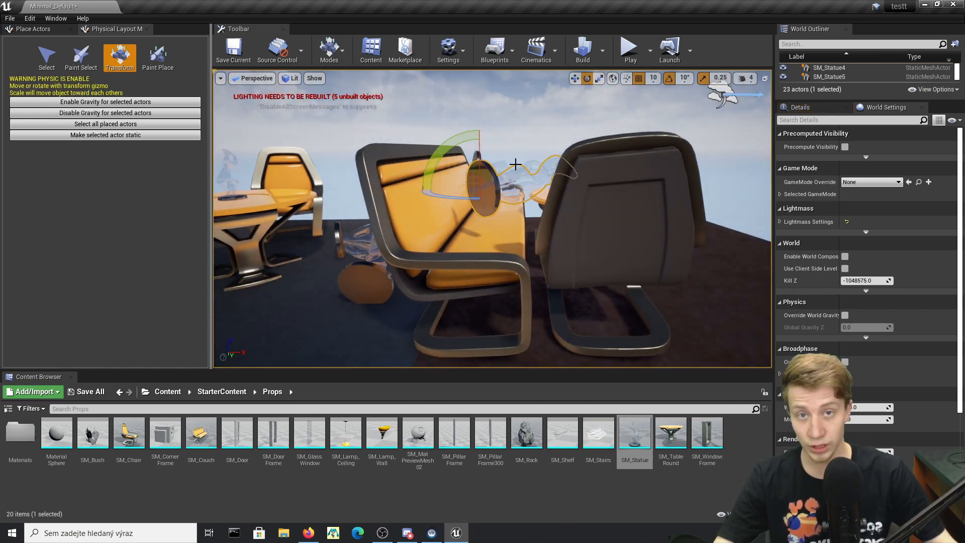
{"action": "key", "text": "w"}
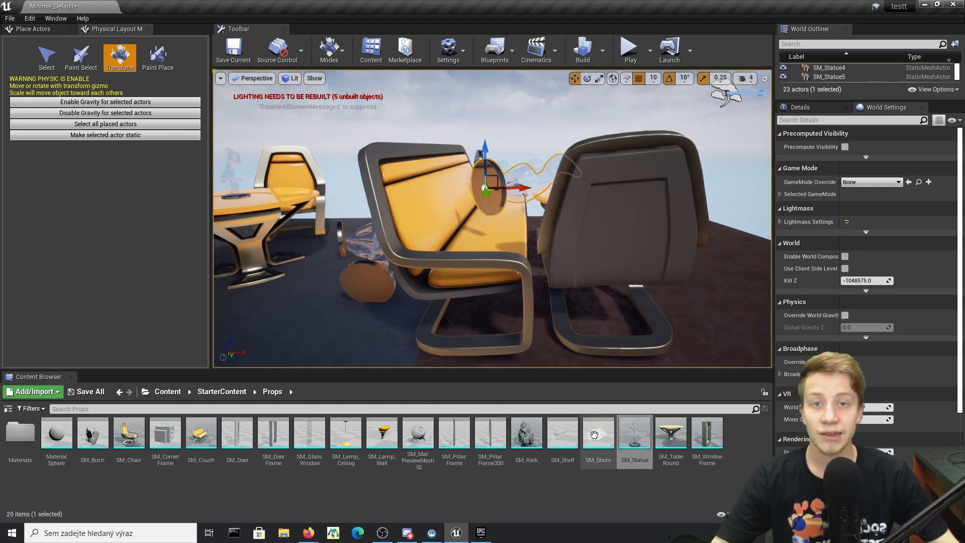
{"action": "left_click", "coordinate": [456, 534]}
{"action": "mouse_move", "coordinate": [309, 533]}
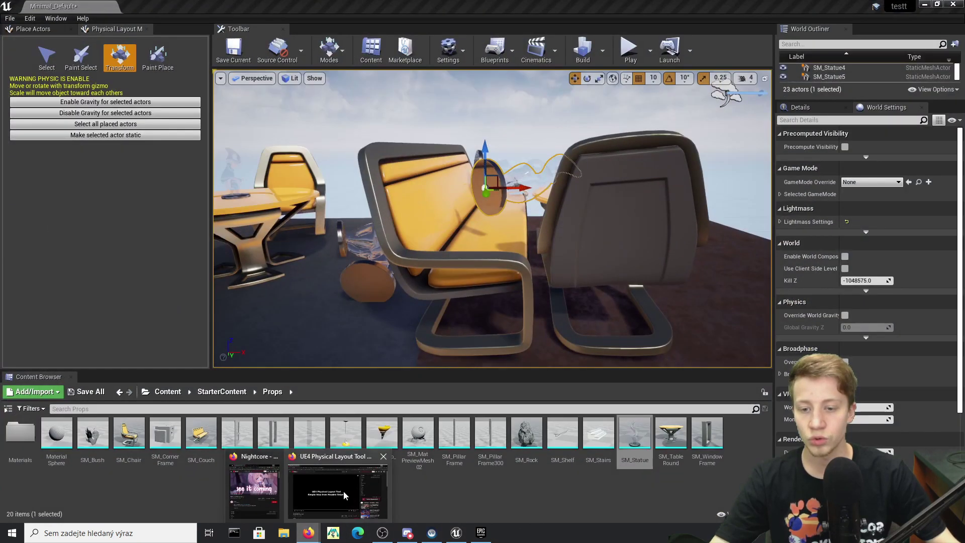
{"action": "left_click", "coordinate": [344, 492]}
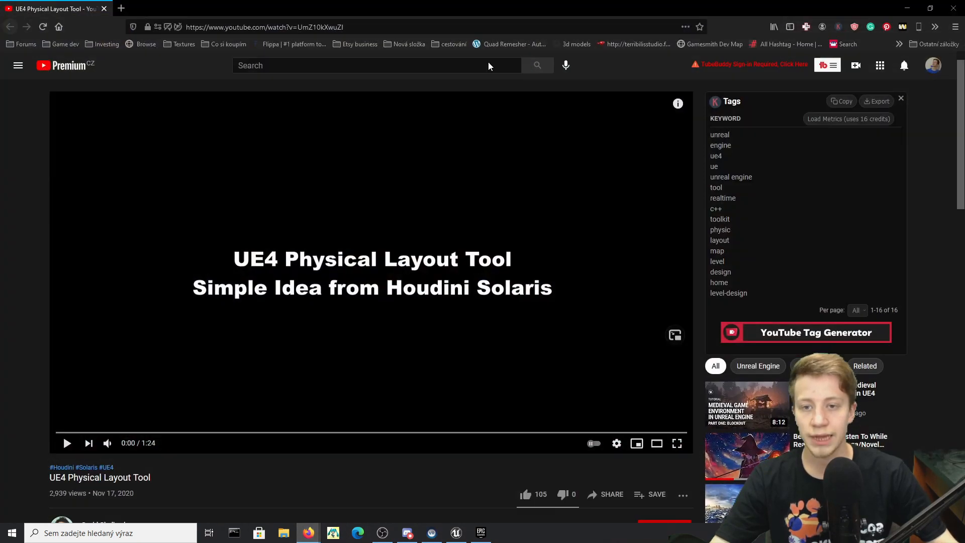
{"action": "double_click", "coordinate": [493, 5]}
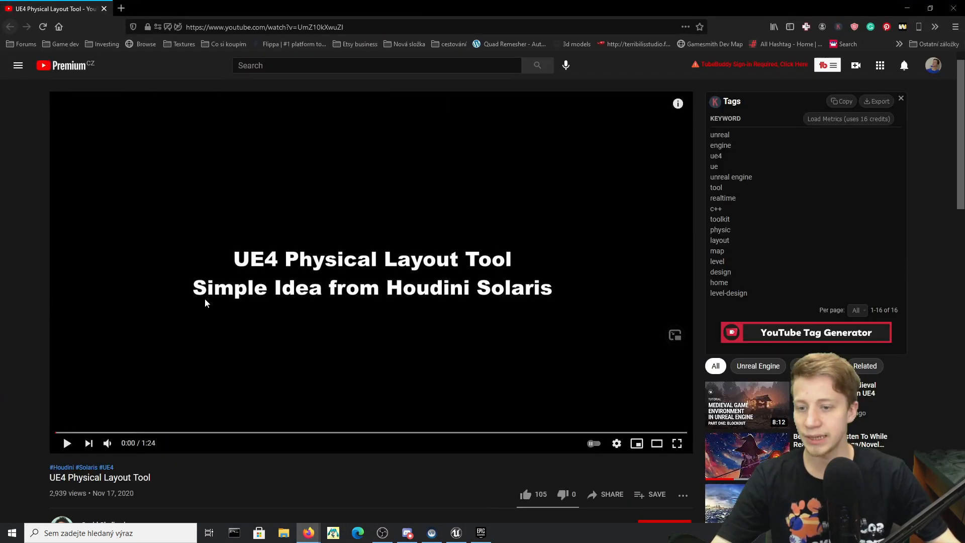
{"action": "left_click", "coordinate": [84, 430]}
{"action": "right_click", "coordinate": [369, 271]}
{"action": "left_click", "coordinate": [370, 302]}
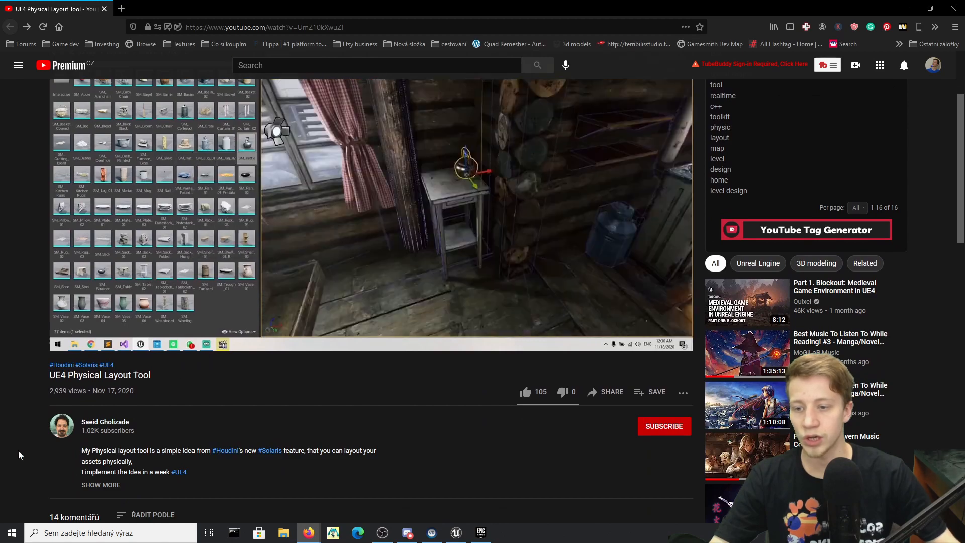
{"action": "left_click_drag", "start_coordinate": [84, 432], "coordinate": [262, 433]}
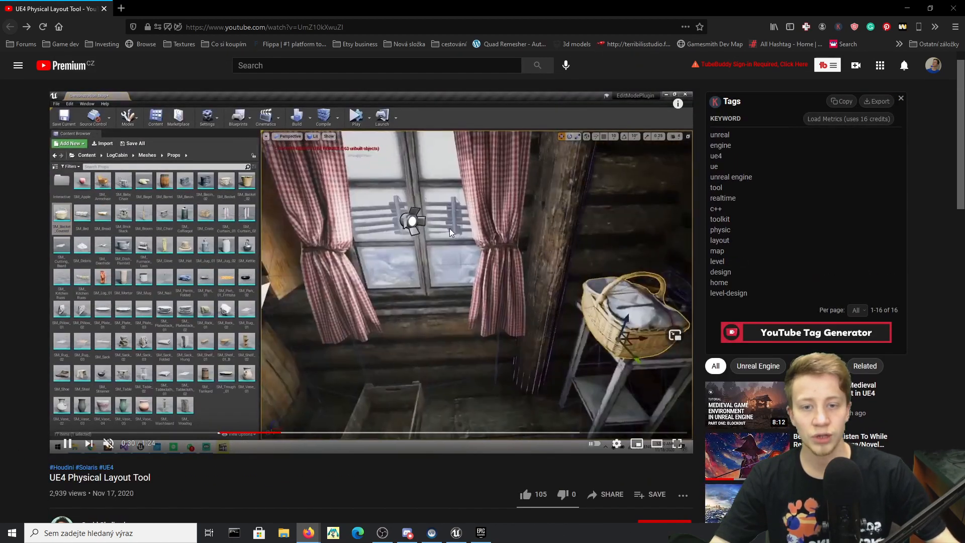
{"action": "scroll", "coordinate": [262, 403], "scroll_direction": "down", "scroll_amount": 3}
{"action": "scroll", "coordinate": [250, 302], "scroll_direction": "down", "scroll_amount": 3}
{"action": "scroll", "coordinate": [250, 227], "scroll_direction": "up", "scroll_amount": 3}
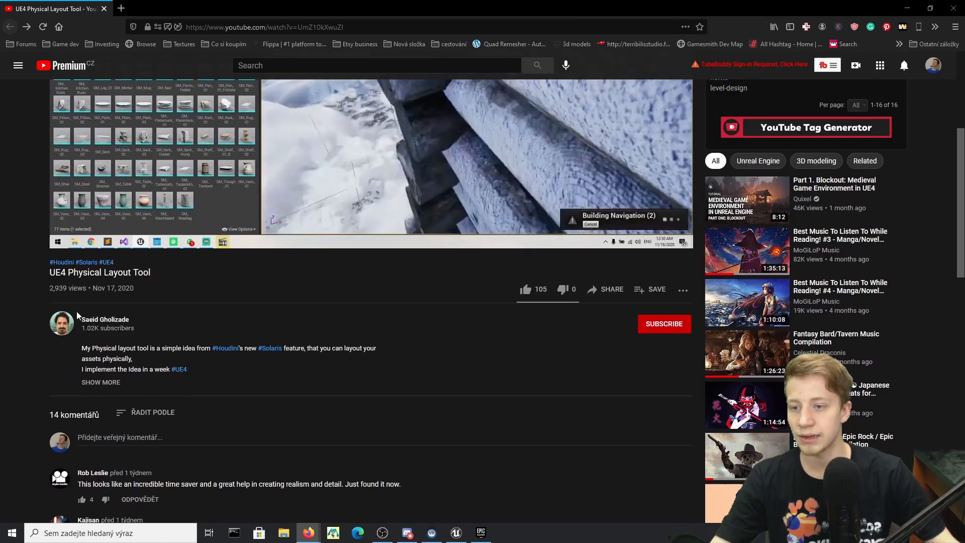
{"action": "left_click", "coordinate": [105, 319]}
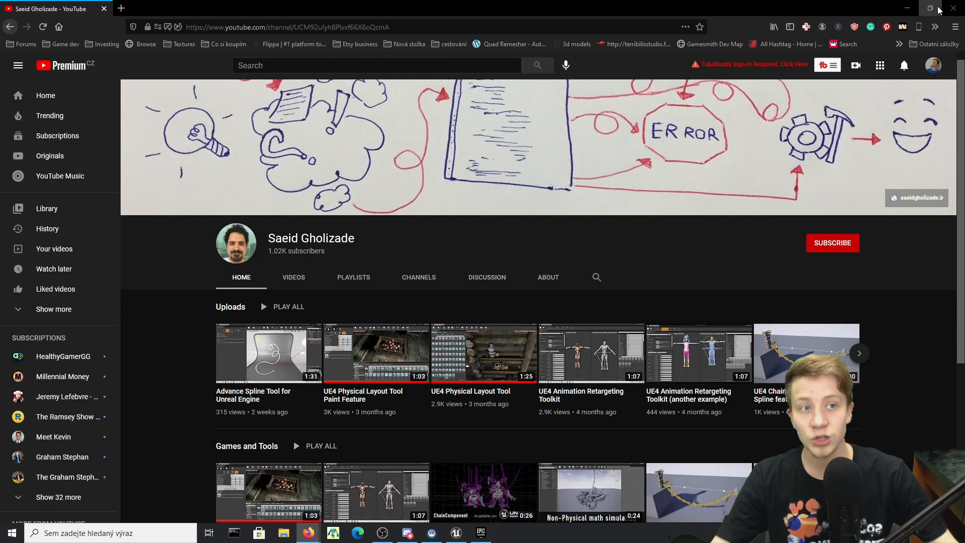
{"action": "left_click", "coordinate": [901, 6]}
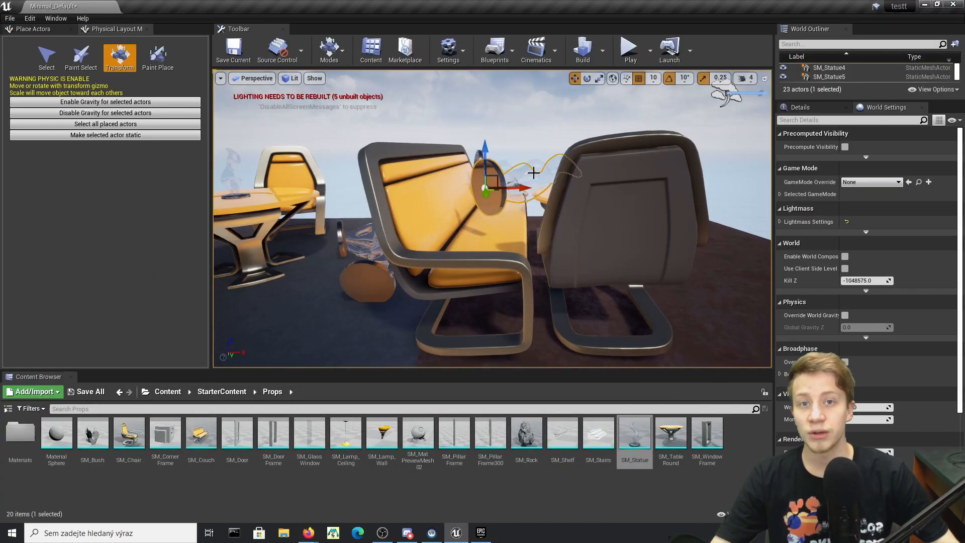